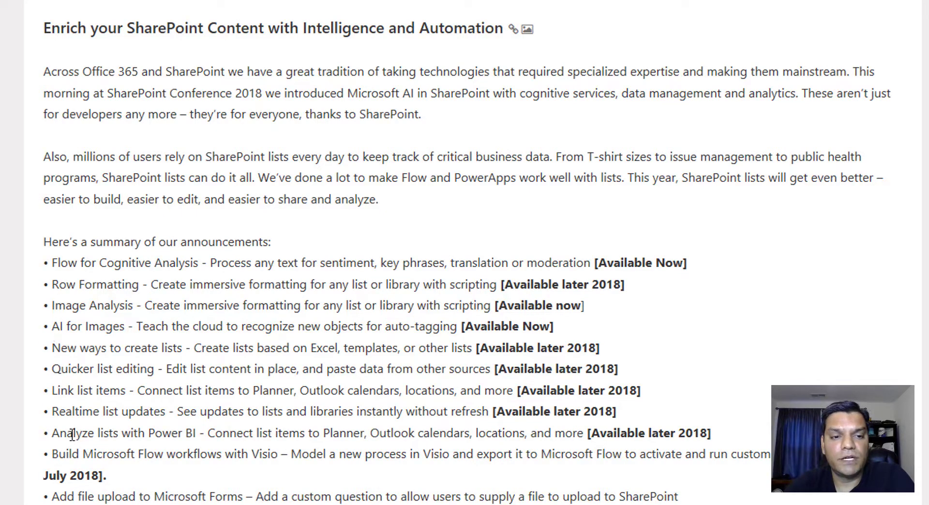
{"action": "scroll", "coordinate": [71, 434], "scroll_direction": "down", "scroll_amount": 5}
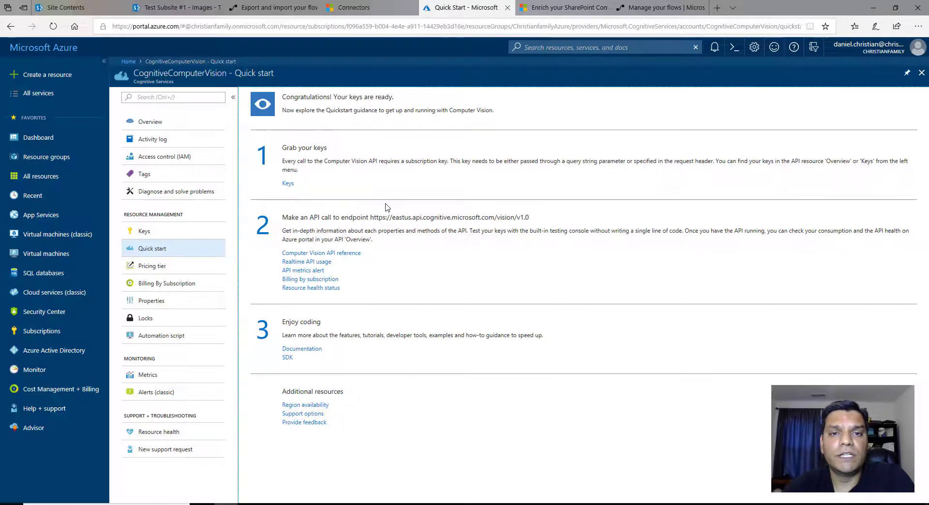
Step: Go to the Azure dashboard and open the CognitiveComputerVision resource's Quick start page
{"action": "left_click", "coordinate": [128, 62]}
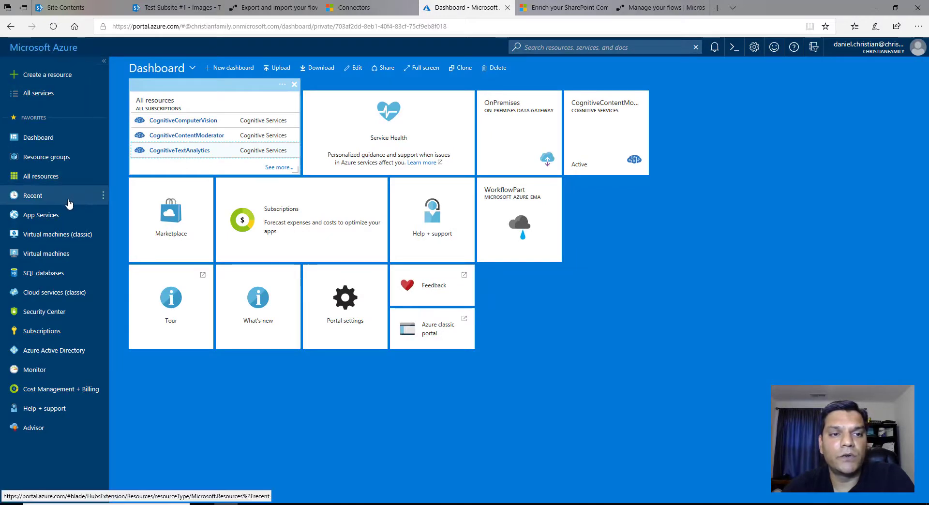
{"action": "left_click", "coordinate": [184, 121]}
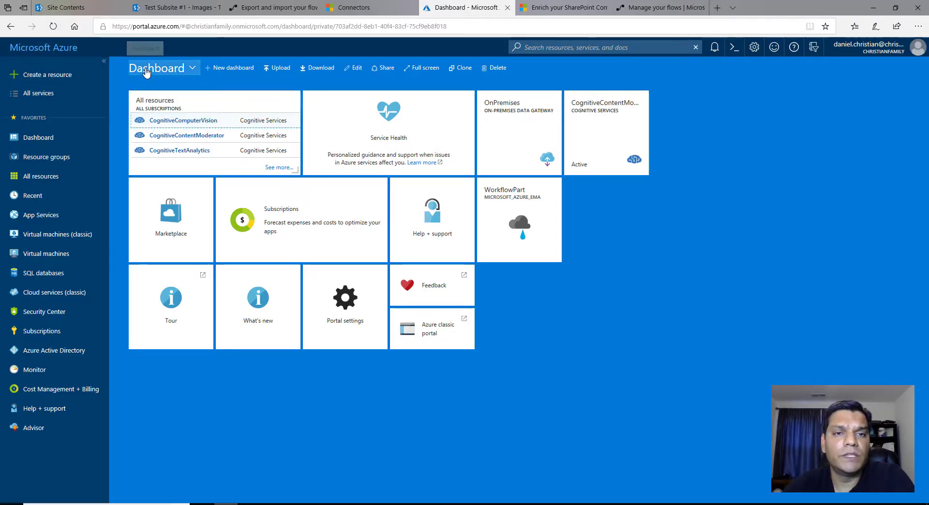
{"action": "left_click", "coordinate": [54, 28]}
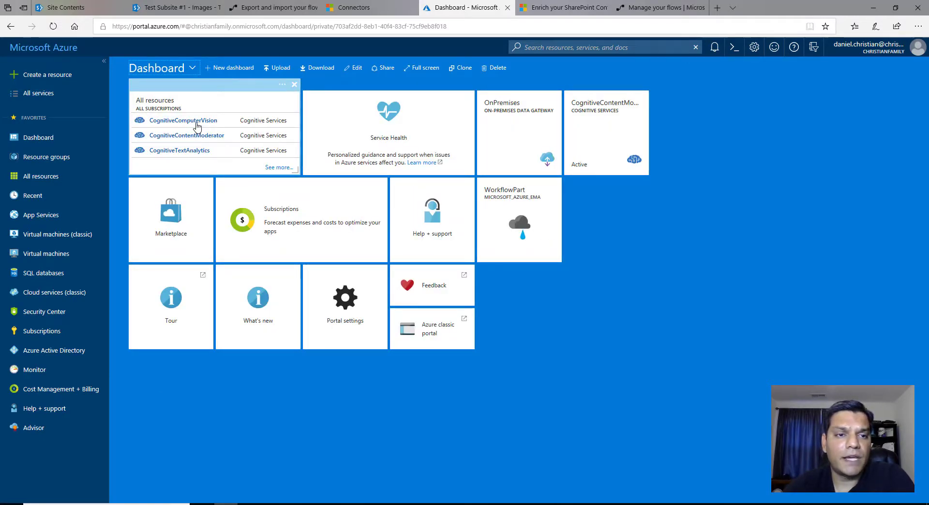
{"action": "left_click", "coordinate": [192, 122]}
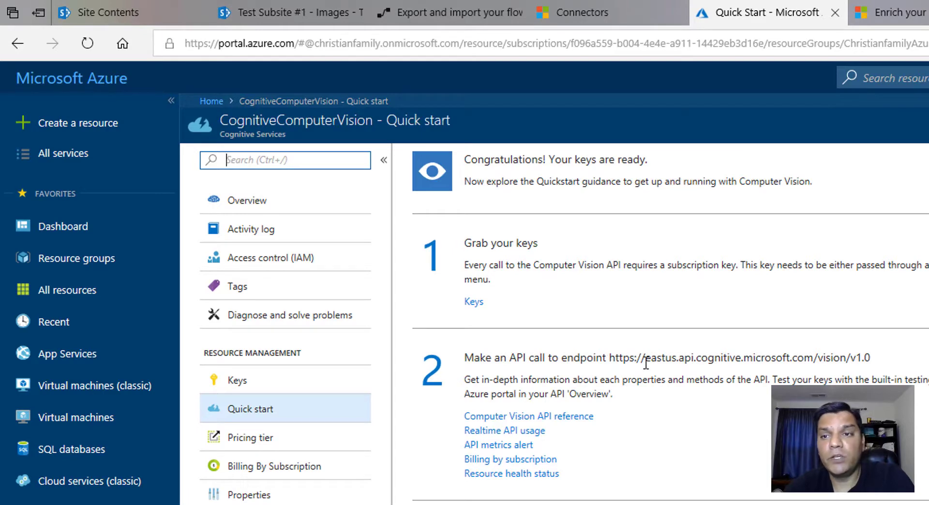
Step: Highlight the /vision/v1.0 suffix and the base URL of the Computer Vision API endpoint
{"action": "left_click", "coordinate": [816, 358]}
{"action": "left_click_drag", "start_coordinate": [816, 358], "coordinate": [885, 358]}
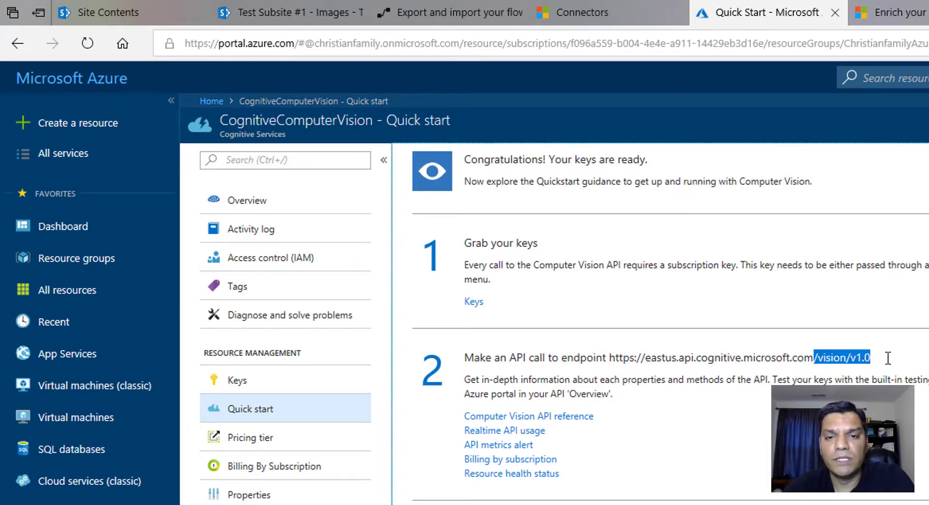
{"action": "left_click_drag", "start_coordinate": [818, 358], "coordinate": [612, 356]}
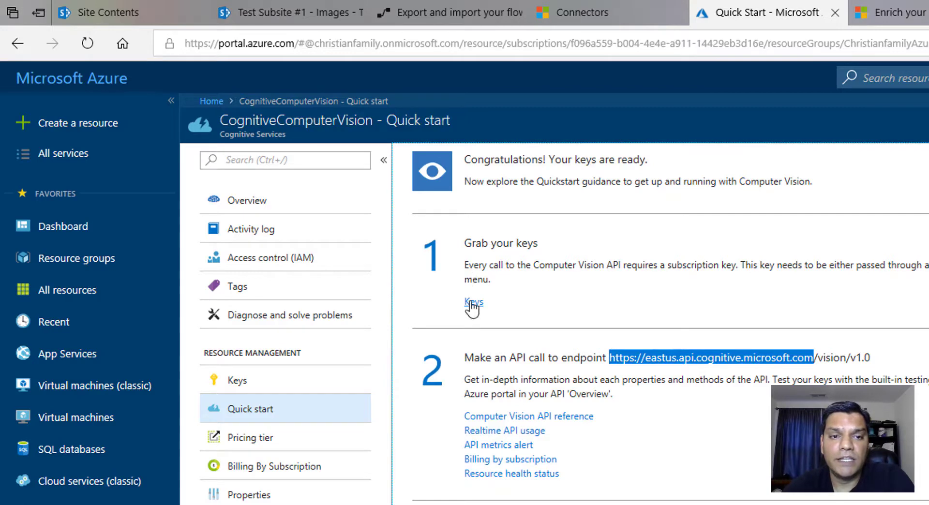
{"action": "left_click", "coordinate": [506, 308]}
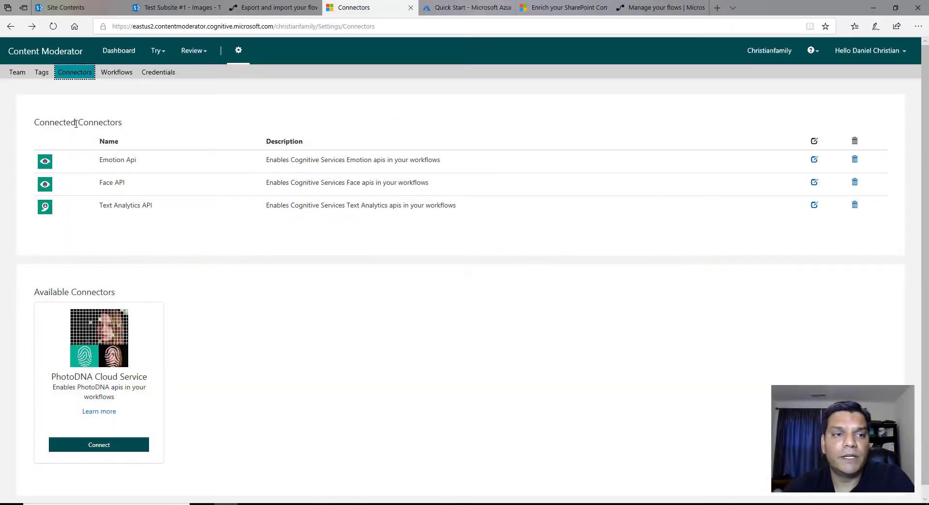
Step: Switch to the Content Moderator site and open its dashboard of review statistics
{"action": "key", "text": "shift+Tab"}
{"action": "key", "text": "shift+Tab"}
{"action": "key", "text": "shift+Tab"}
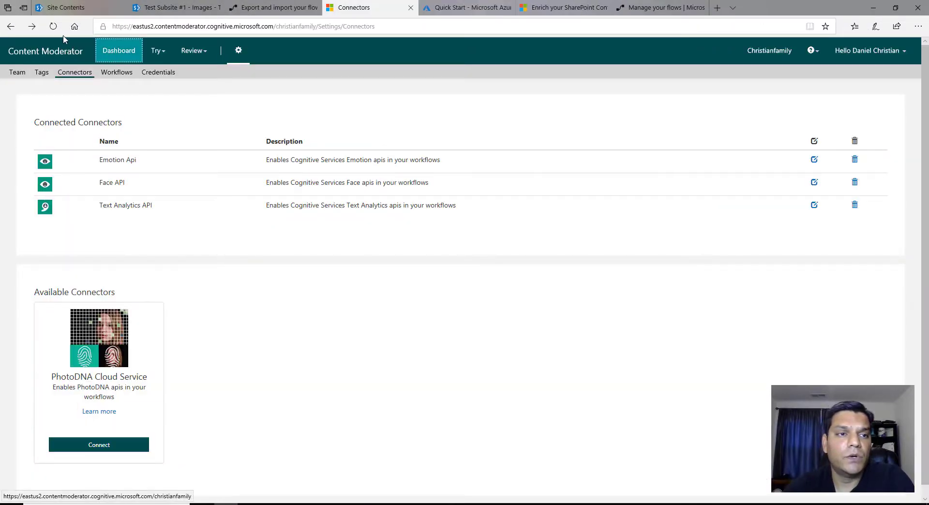
{"action": "left_click", "coordinate": [111, 51]}
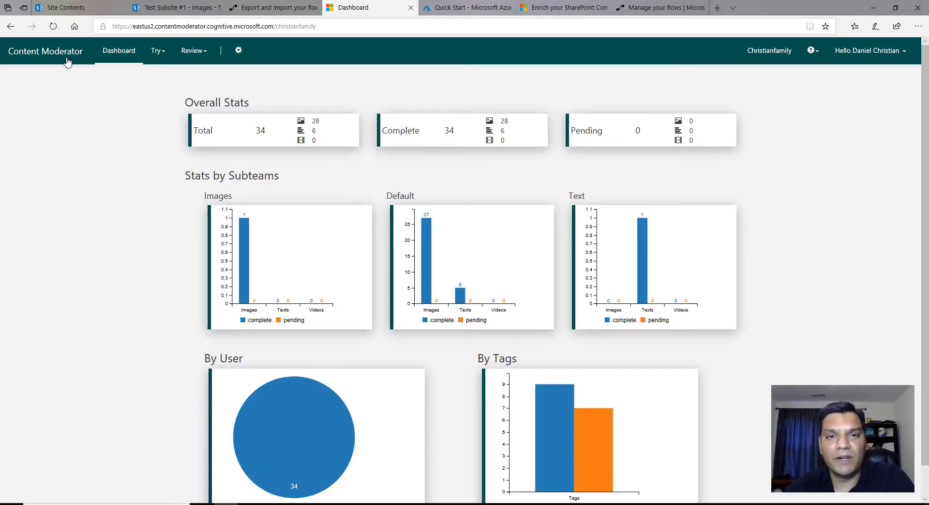
Step: Open the Content Moderator credentials page and point out the base URL of its API endpoint
{"action": "left_click", "coordinate": [242, 56]}
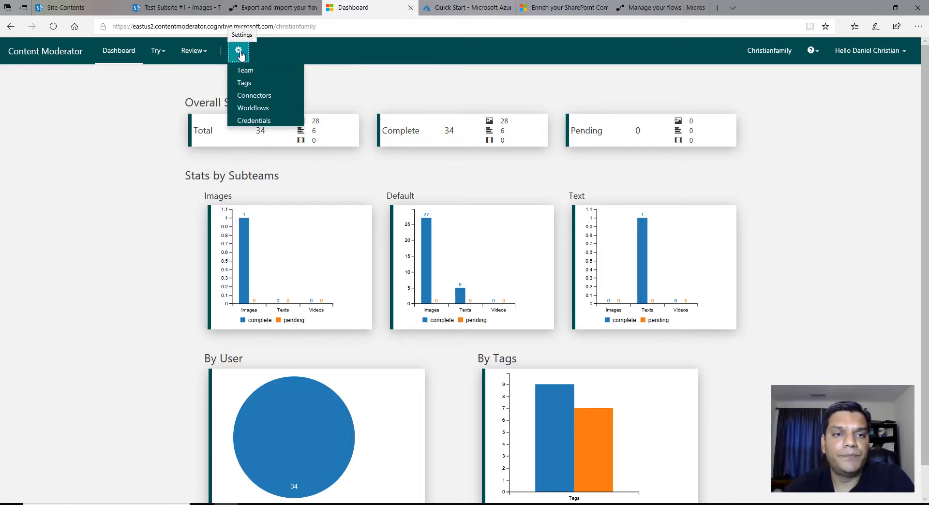
{"action": "left_click", "coordinate": [246, 122]}
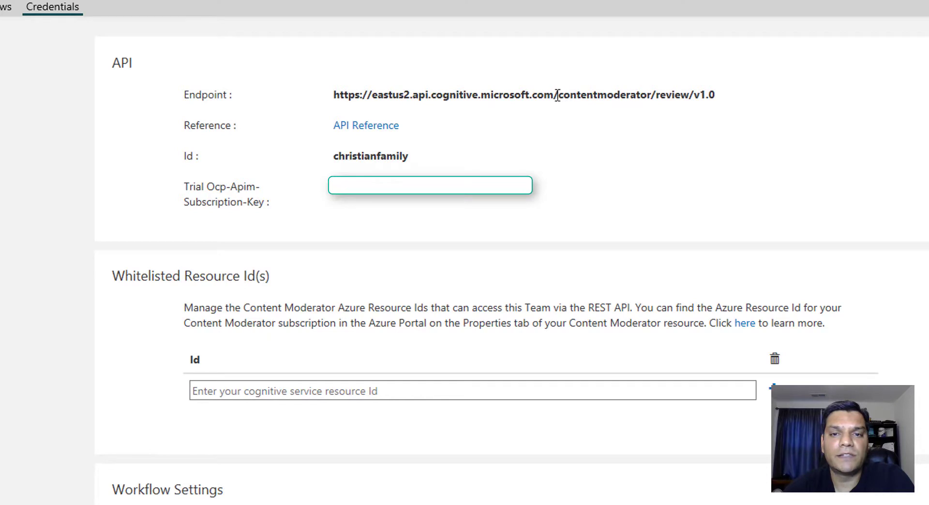
{"action": "left_click_drag", "start_coordinate": [553, 96], "coordinate": [503, 96]}
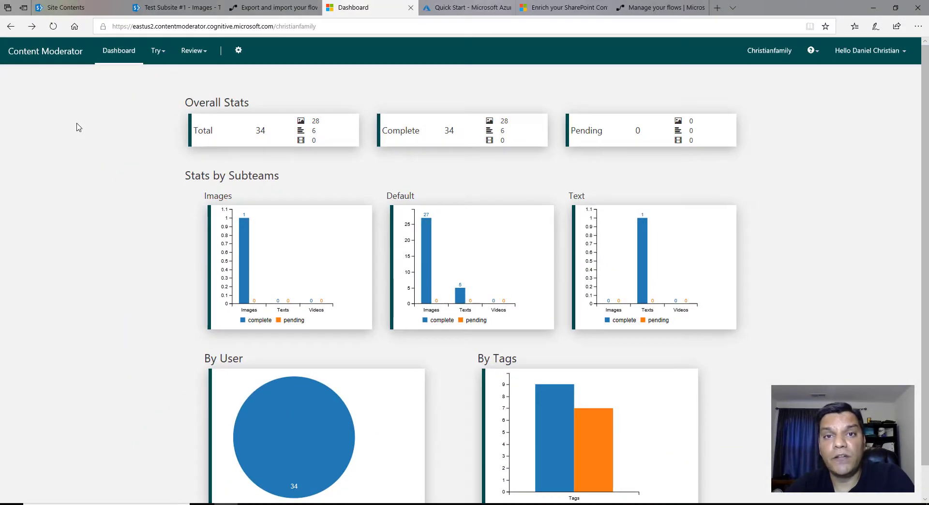
Step: Switch to Microsoft Flow and view the environment's list of connections
{"action": "left_click", "coordinate": [658, 8]}
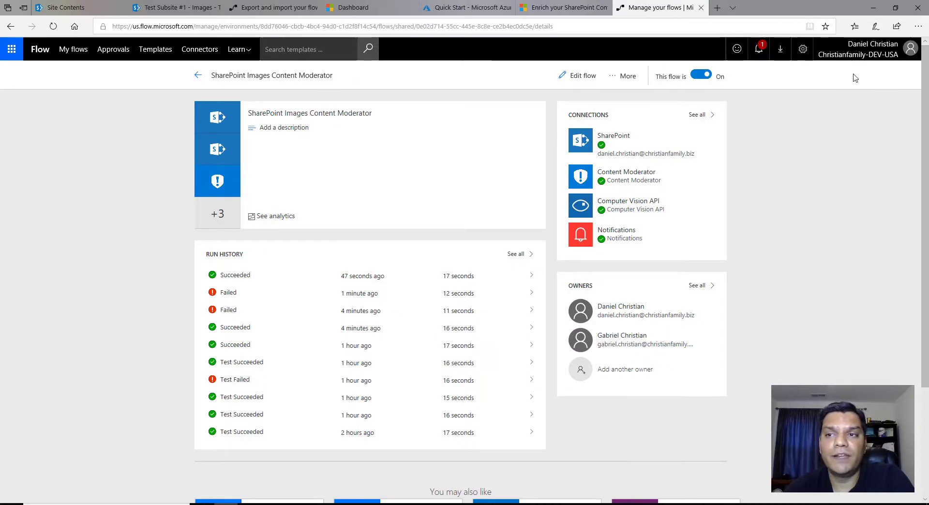
{"action": "left_click", "coordinate": [803, 50]}
{"action": "left_click", "coordinate": [790, 96]}
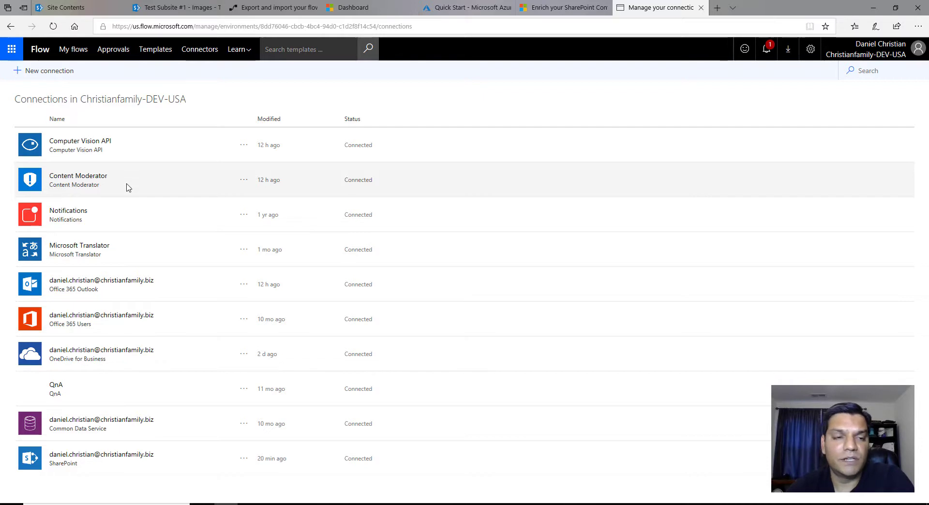
Step: Open the team flow SharePoint Images Content Moderator in the flow editor
{"action": "left_click", "coordinate": [76, 52]}
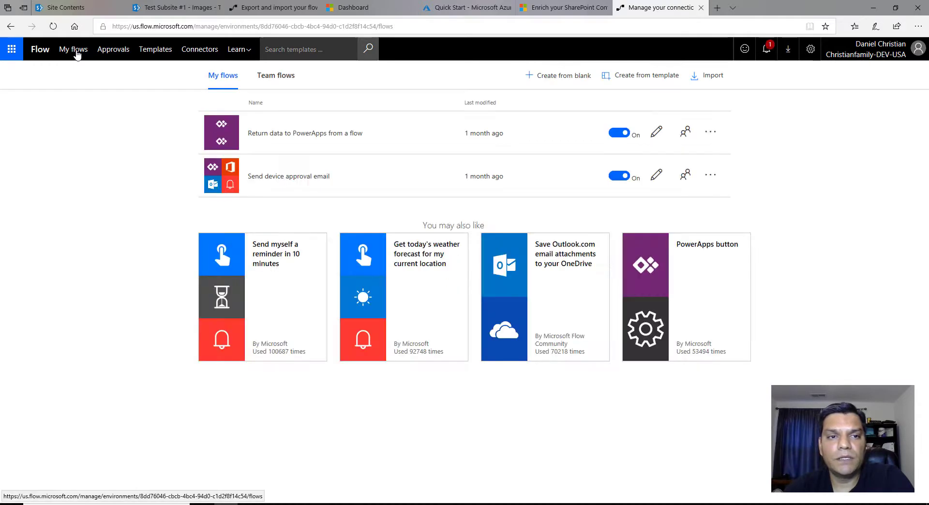
{"action": "left_click", "coordinate": [279, 76]}
{"action": "left_click", "coordinate": [305, 147]}
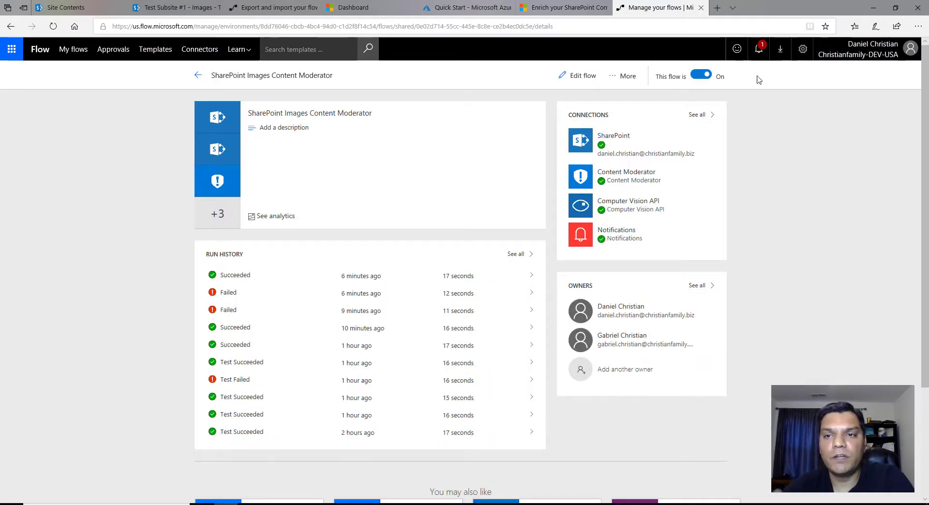
{"action": "left_click", "coordinate": [581, 77]}
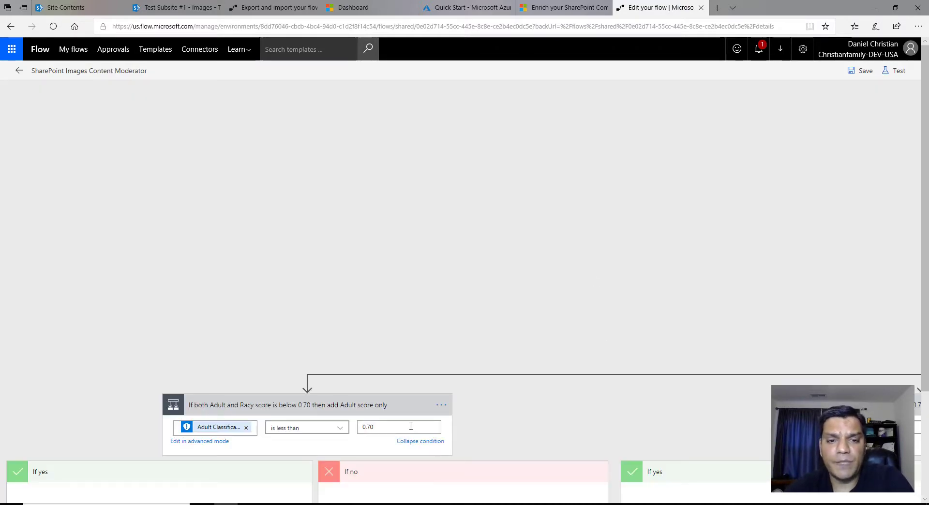
Step: Collapse the flow's Adult and Racy score conditions and reduce the browser zoom to fit the whole flow on screen
{"action": "left_click", "coordinate": [379, 408]}
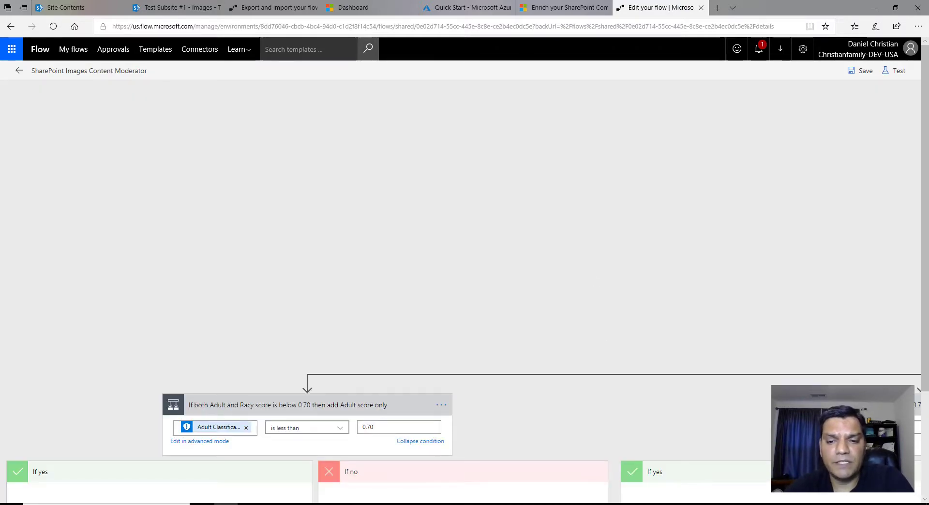
{"action": "left_click", "coordinate": [662, 409]}
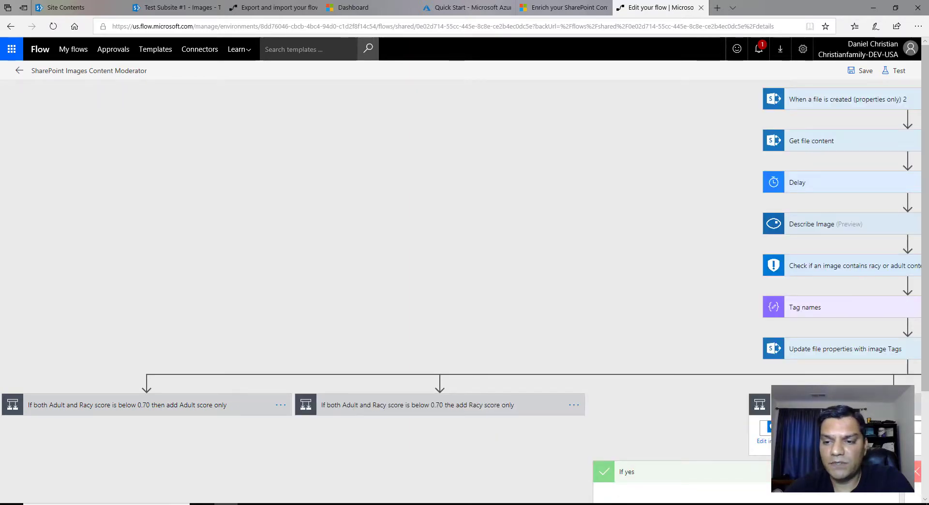
{"action": "left_click", "coordinate": [761, 405]}
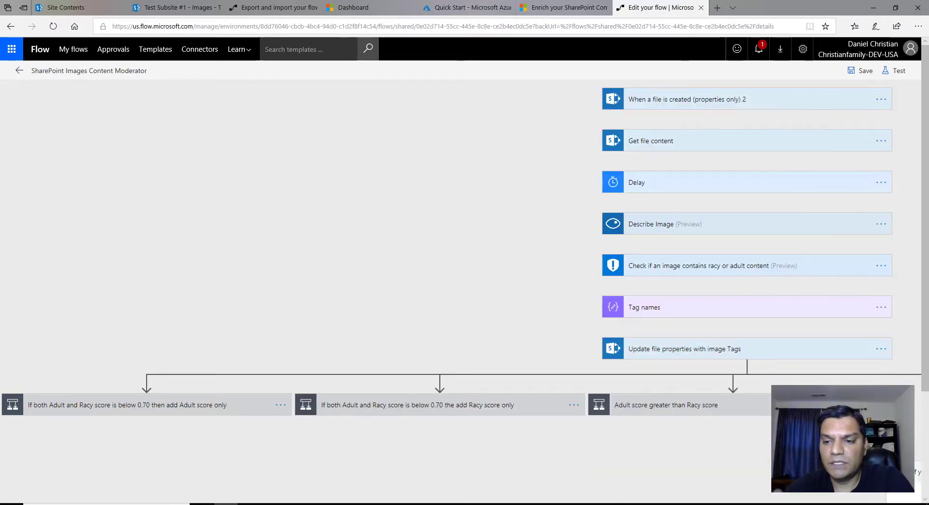
{"action": "left_click", "coordinate": [845, 405]}
{"action": "left_click", "coordinate": [845, 376]}
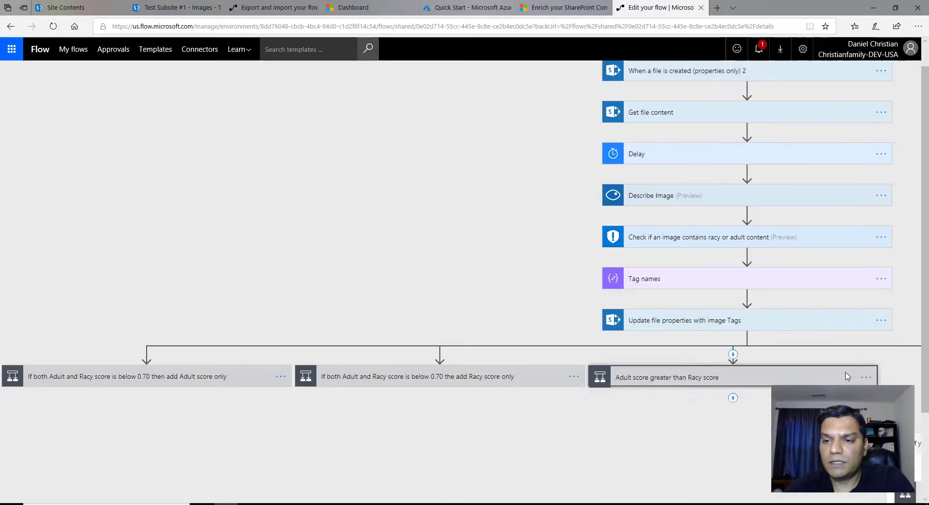
{"action": "left_click", "coordinate": [917, 26]}
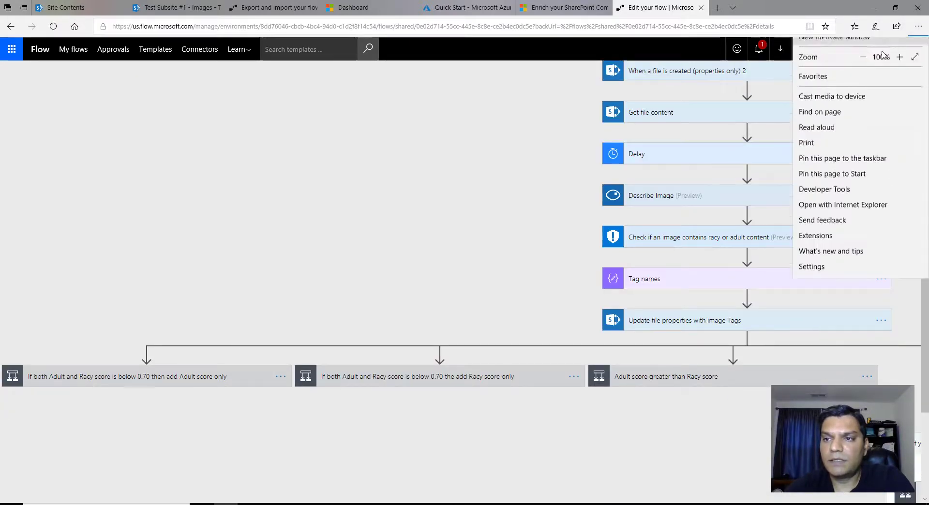
{"action": "left_click", "coordinate": [862, 84]}
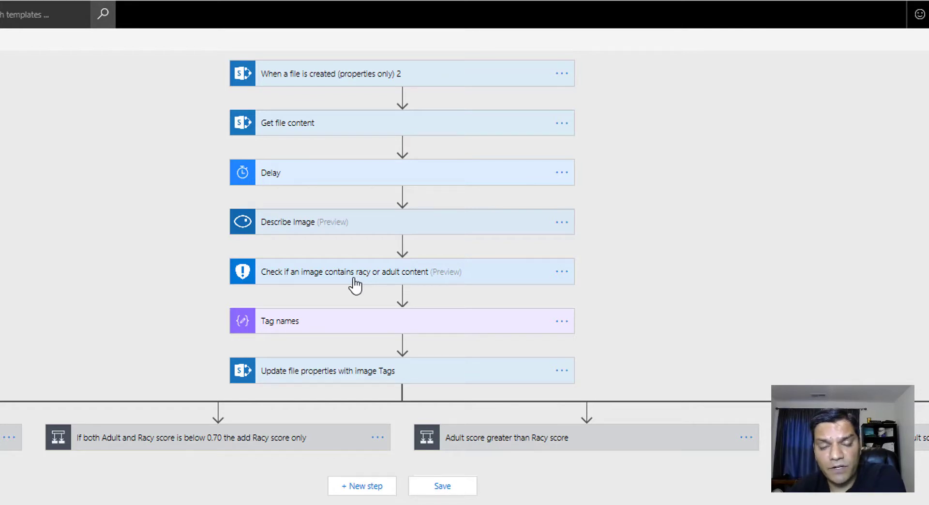
Step: Inspect the inputs of the Tag names action and the fields of the Update file properties with image Tags action
{"action": "left_click", "coordinate": [344, 323]}
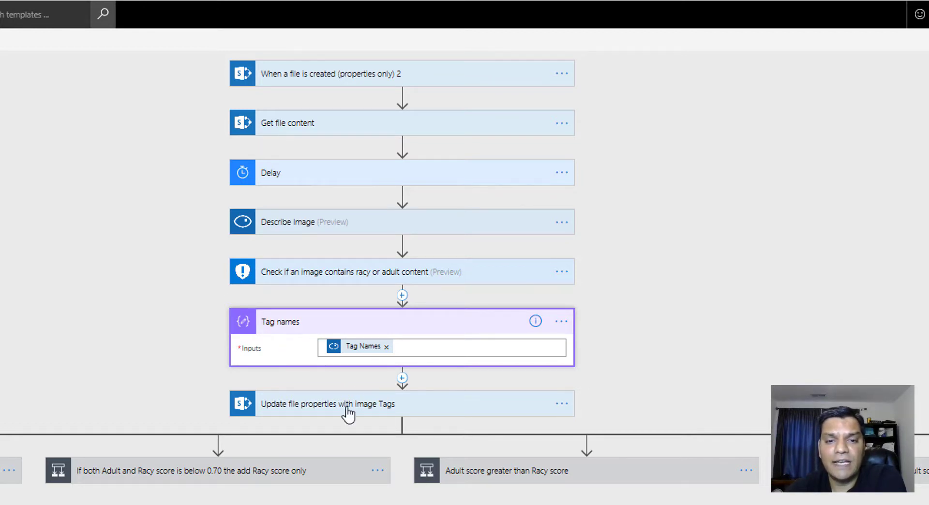
{"action": "left_click", "coordinate": [367, 407]}
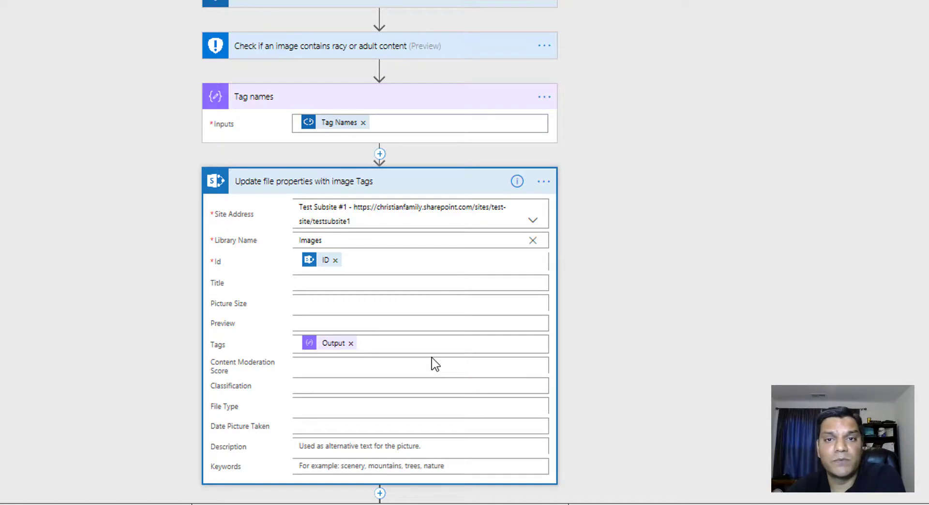
{"action": "left_click", "coordinate": [404, 189]}
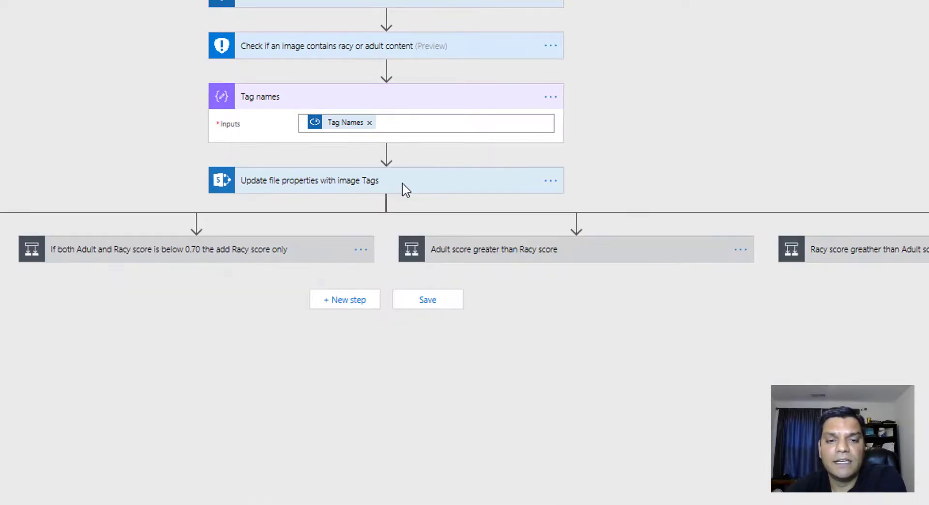
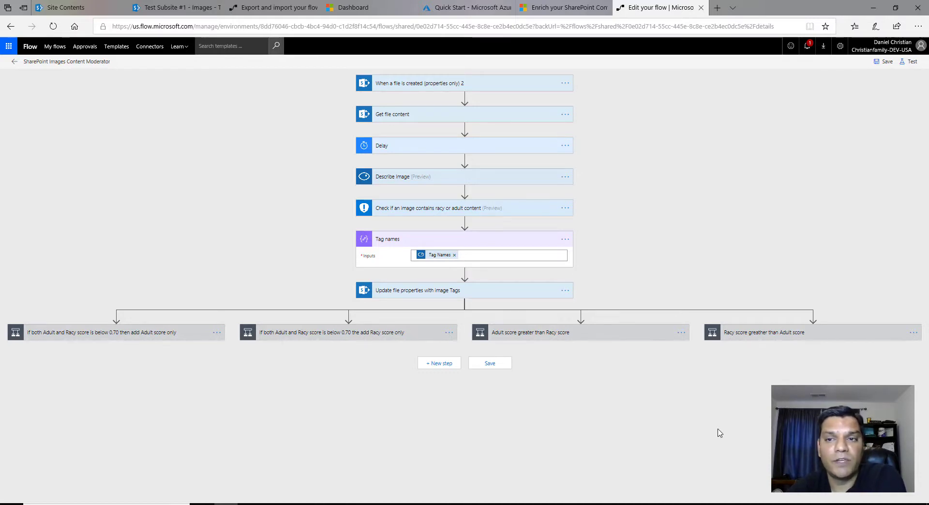
Step: Leave the flow editor without saving and restore the browser zoom to 100%
{"action": "left_click", "coordinate": [14, 62]}
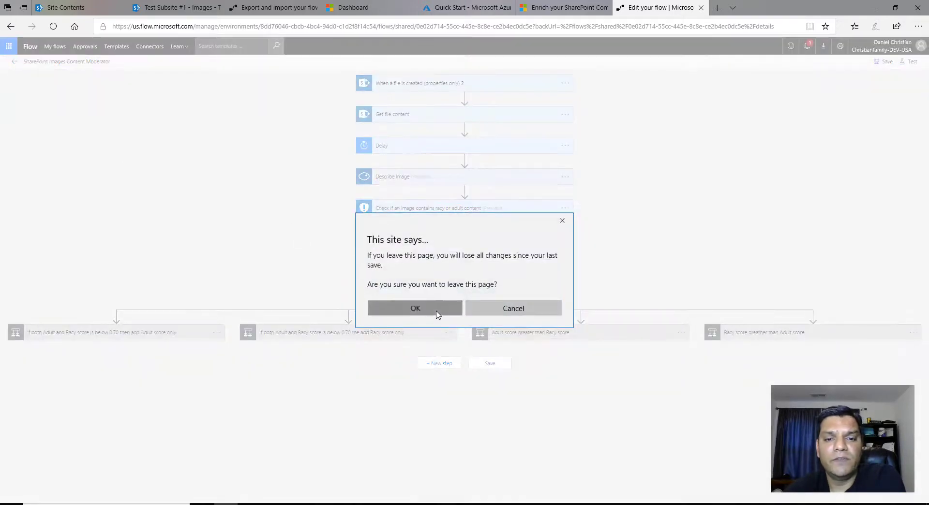
{"action": "left_click", "coordinate": [437, 313]}
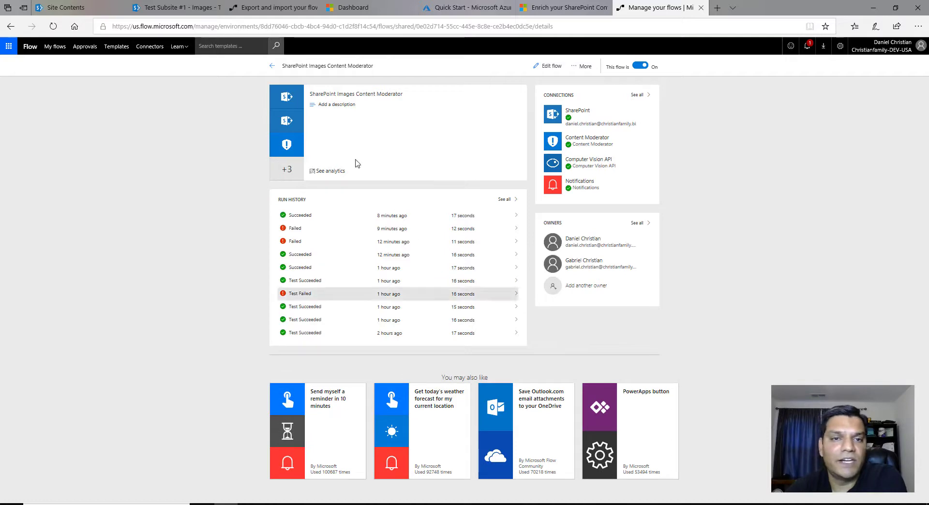
{"action": "left_click", "coordinate": [918, 26]}
{"action": "left_click", "coordinate": [899, 84]}
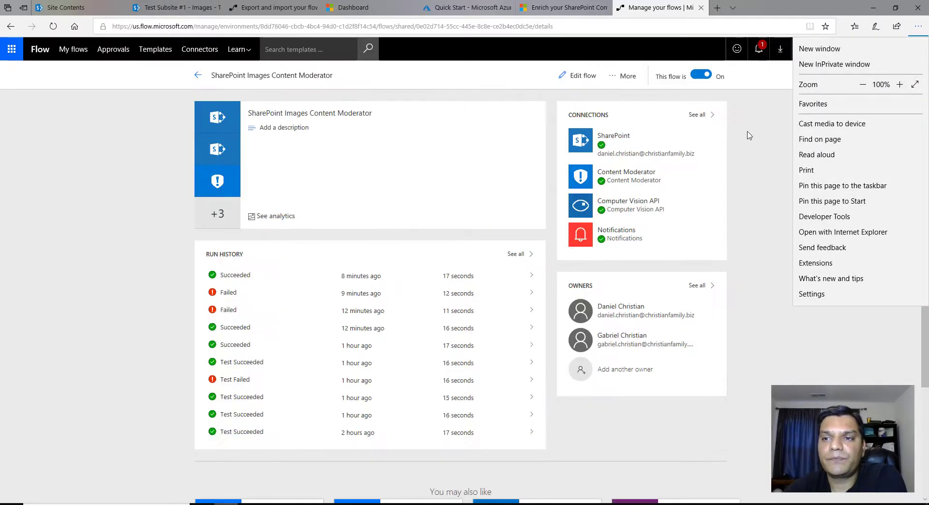
{"action": "left_click", "coordinate": [749, 135]}
Step: Upload TestImage20.jpg to the Images library of the SharePoint site Test Subsite #1
{"action": "left_click", "coordinate": [177, 8]}
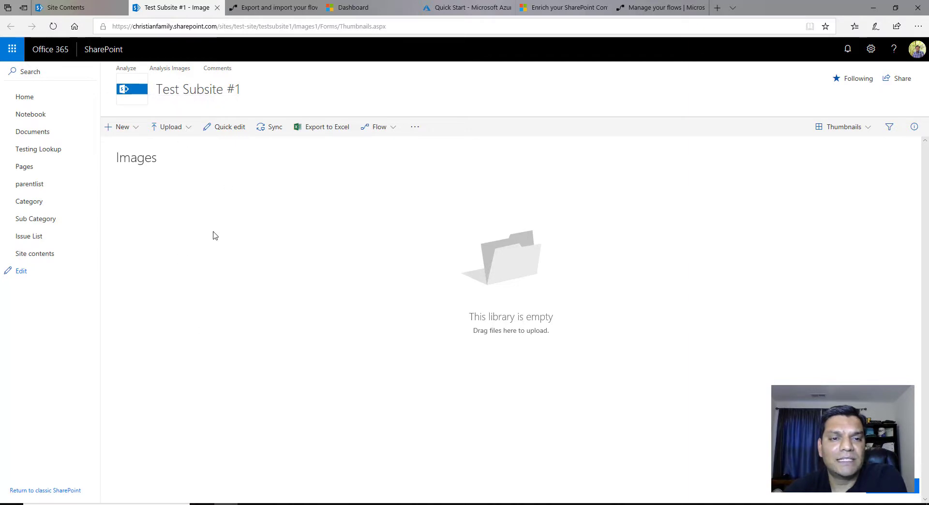
{"action": "left_click", "coordinate": [167, 127]}
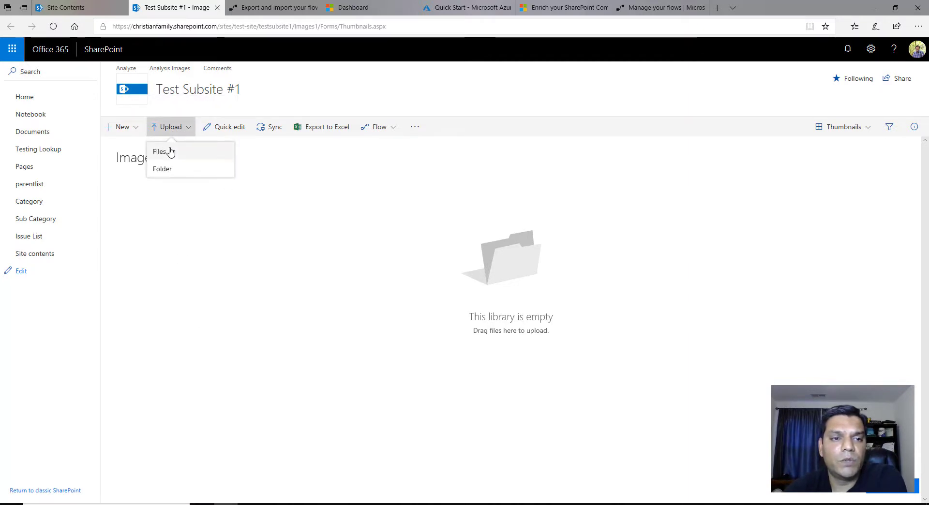
{"action": "left_click", "coordinate": [159, 152]}
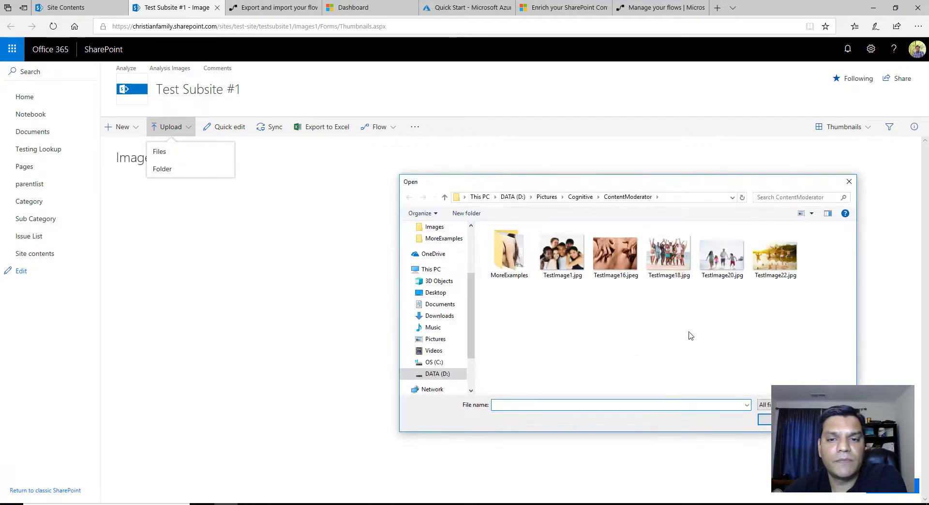
{"action": "left_click", "coordinate": [721, 255]}
{"action": "left_click", "coordinate": [765, 419]}
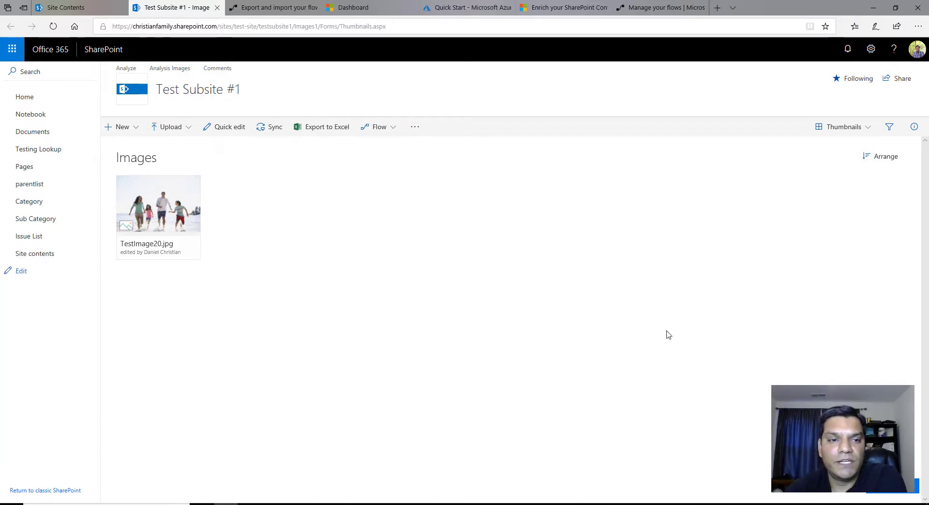
Step: Switch the Images library from the Tiles layout to the List layout to show the image metadata columns
{"action": "mouse_move", "coordinate": [144, 213]}
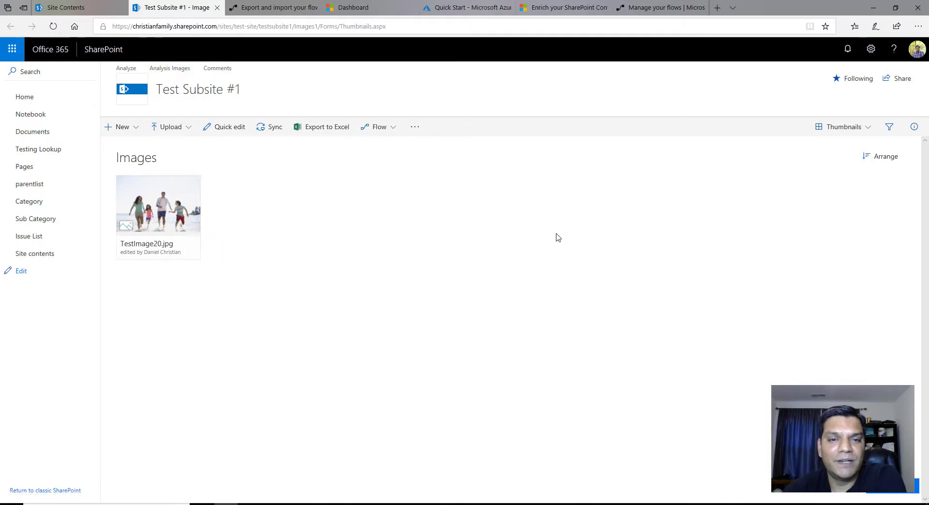
{"action": "left_click", "coordinate": [850, 129]}
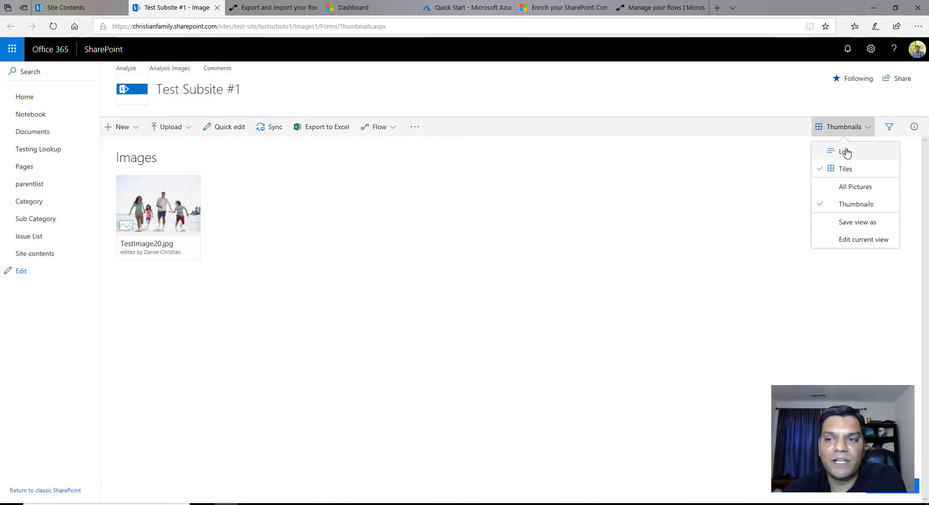
{"action": "left_click", "coordinate": [844, 151]}
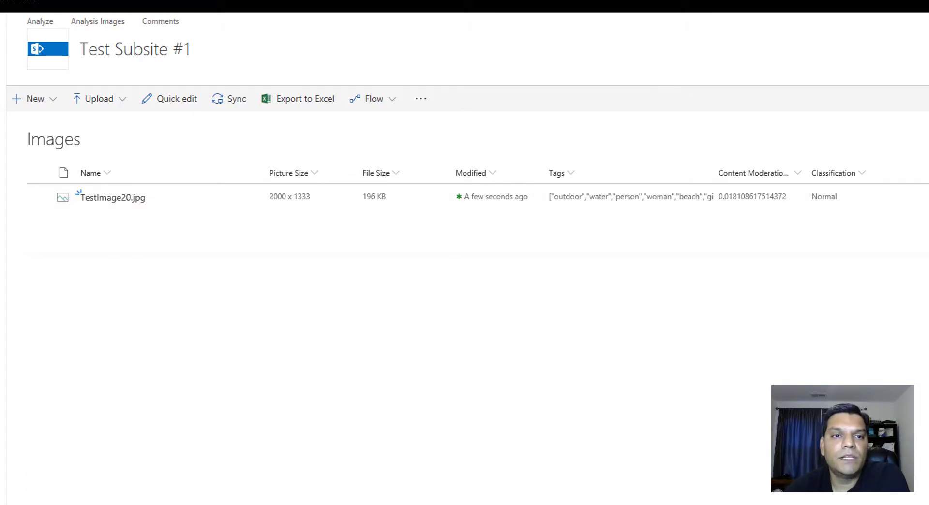
Step: Check the run history of the SharePoint Images Content Moderator flow in Microsoft Flow and return to the flow list
{"action": "mouse_move", "coordinate": [234, 1]}
{"action": "left_click", "coordinate": [234, 22]}
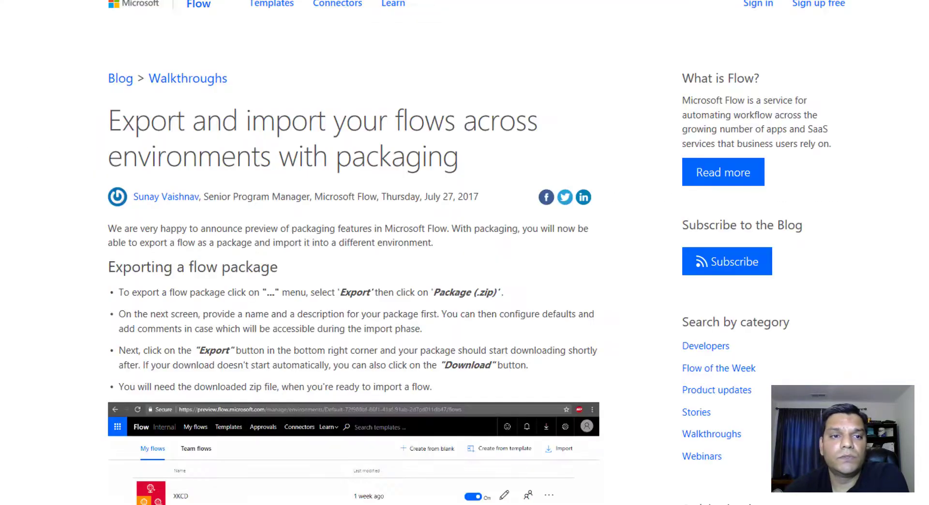
{"action": "key", "text": "alt+Tab"}
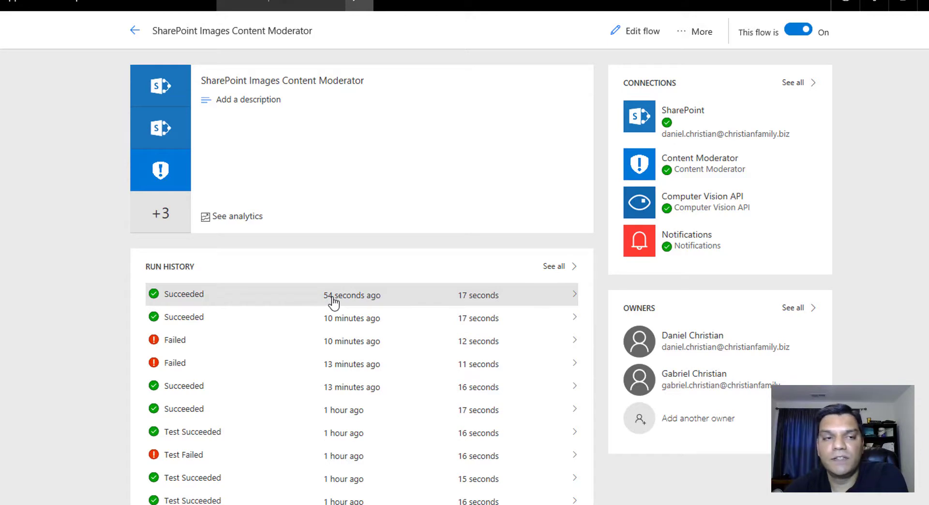
{"action": "left_click", "coordinate": [134, 32]}
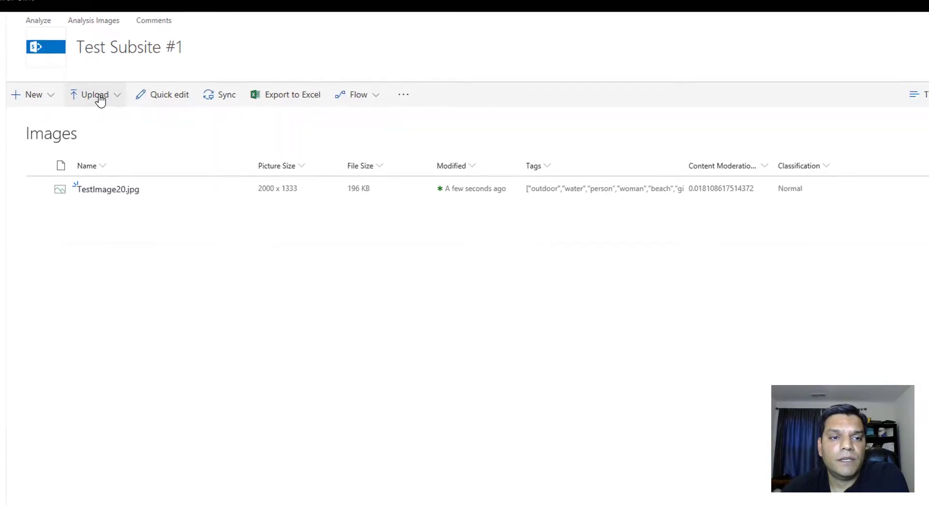
Step: Upload TestImage22.jpg from the ContentModerator folder to the Images library of Test Subsite #1
{"action": "left_click", "coordinate": [86, 85]}
{"action": "left_click", "coordinate": [86, 115]}
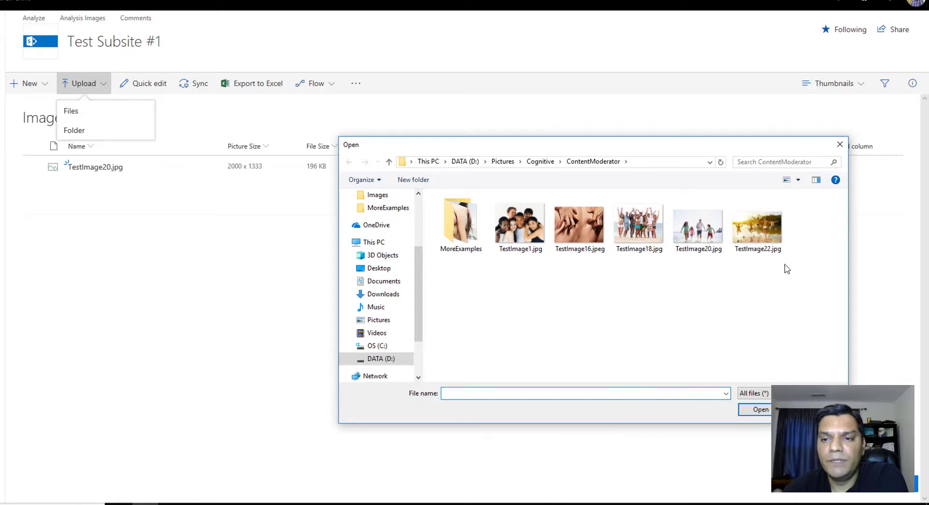
{"action": "left_click", "coordinate": [774, 220]}
{"action": "key", "text": "Return"}
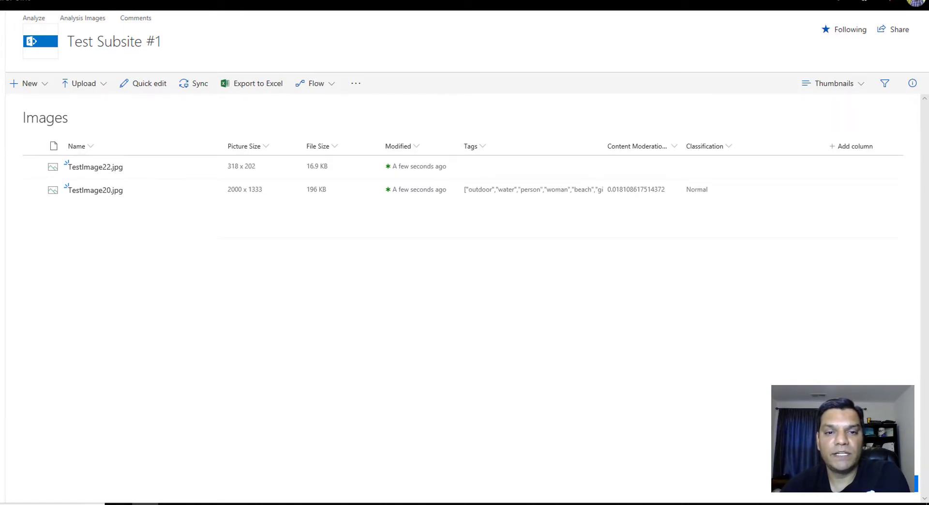
Step: Preview TestImage22.jpg in the Tiles layout and return the Images library to the List layout
{"action": "left_click", "coordinate": [847, 94]}
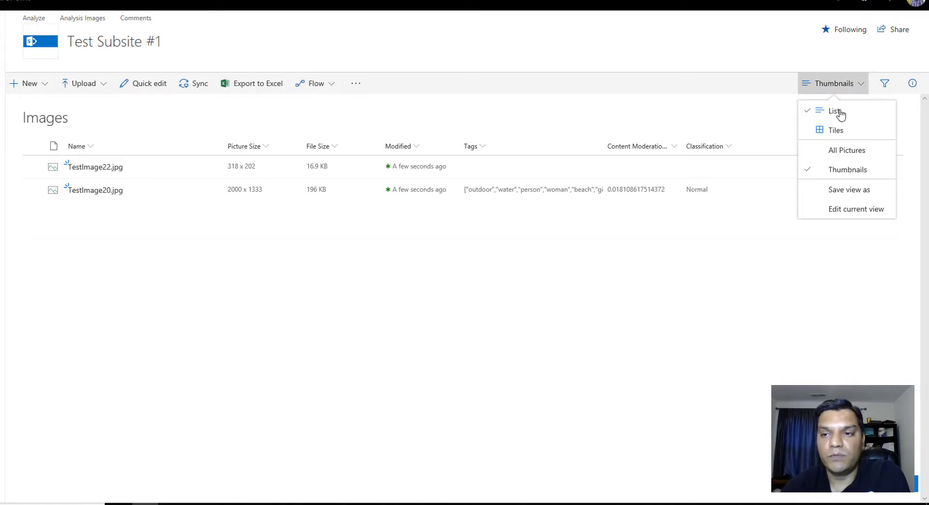
{"action": "left_click", "coordinate": [836, 130]}
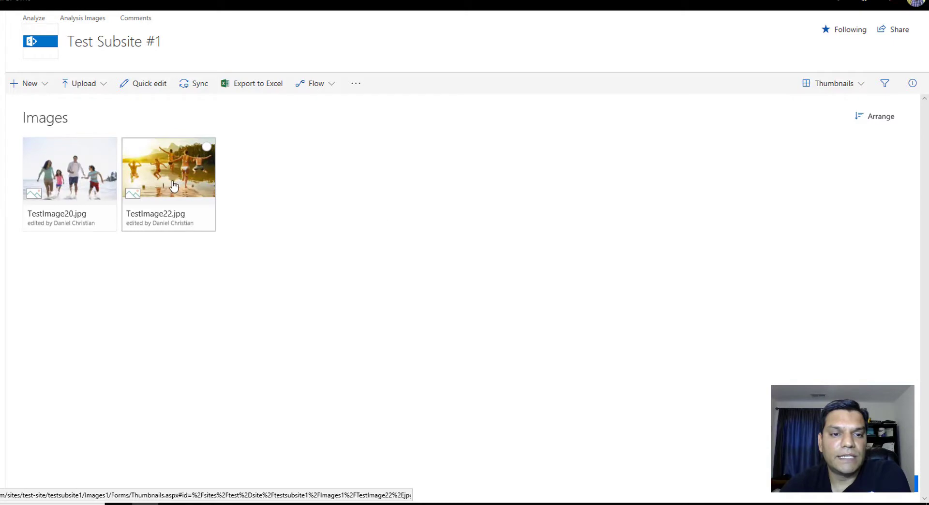
{"action": "mouse_move", "coordinate": [179, 188]}
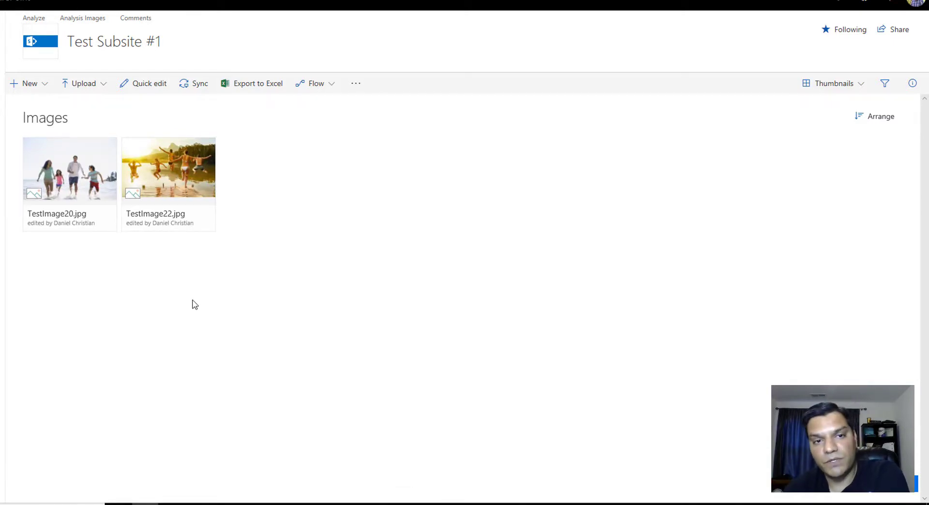
{"action": "left_click", "coordinate": [825, 85]}
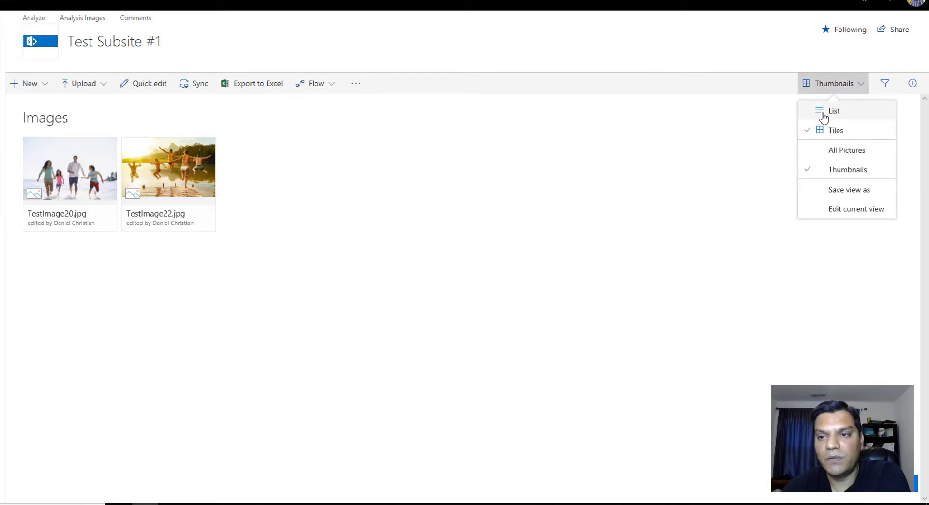
{"action": "left_click", "coordinate": [824, 113]}
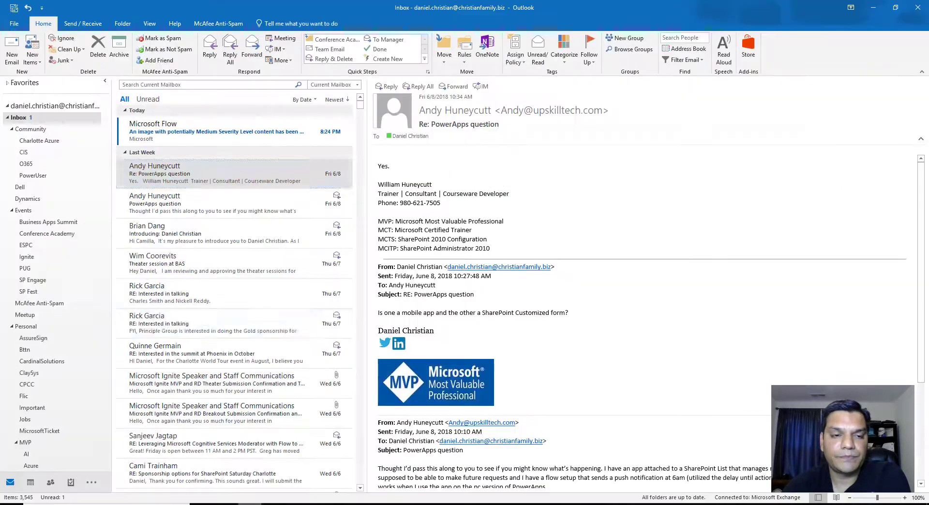
Step: In Outlook, open the Microsoft Flow message about potentially Medium Severity Level content in its own window and download its pictures
{"action": "left_click", "coordinate": [231, 142]}
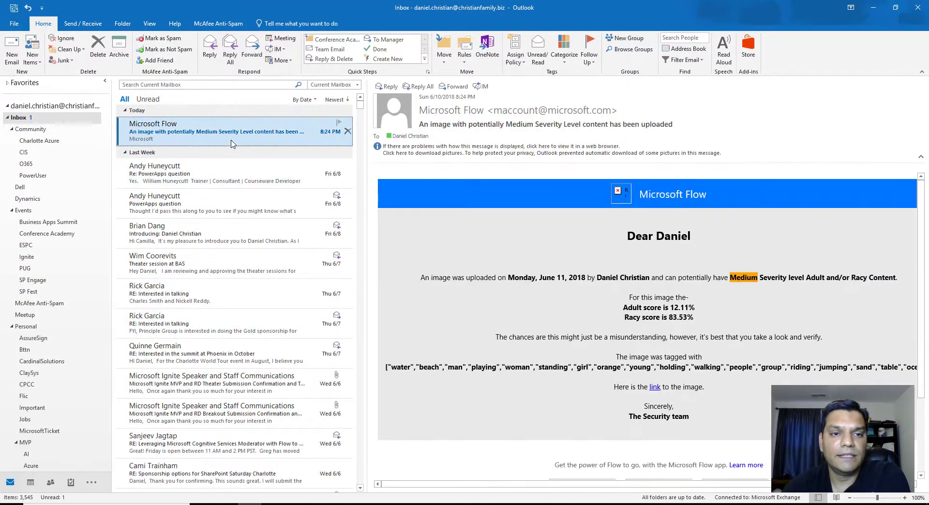
{"action": "double_click", "coordinate": [231, 142]}
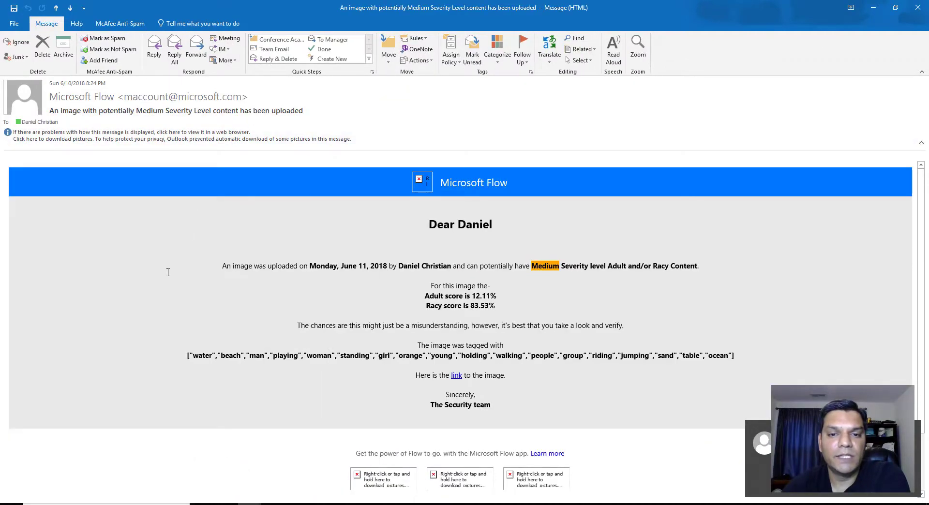
{"action": "left_click", "coordinate": [255, 138]}
{"action": "left_click", "coordinate": [280, 143]}
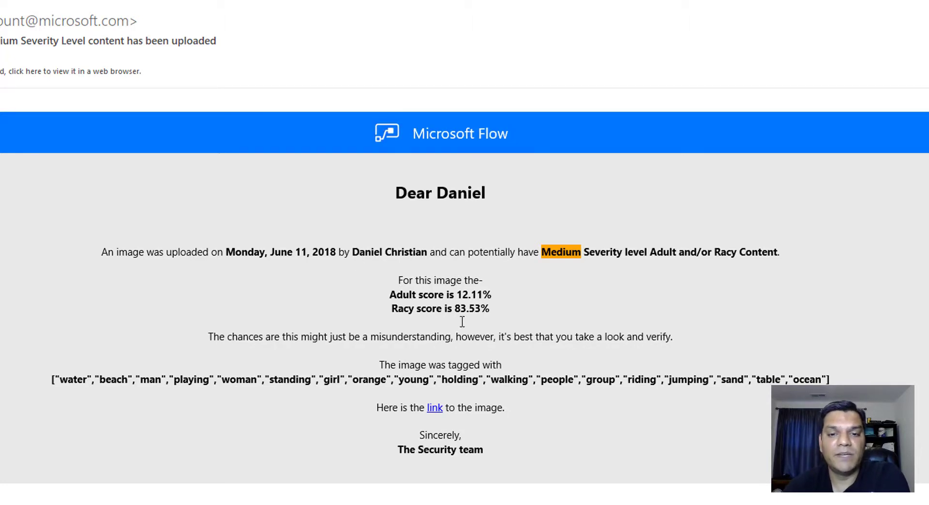
Step: Examine the Racy score in the Medium severity message, view the linked image in the browser and close it
{"action": "left_click_drag", "start_coordinate": [465, 309], "coordinate": [455, 308]}
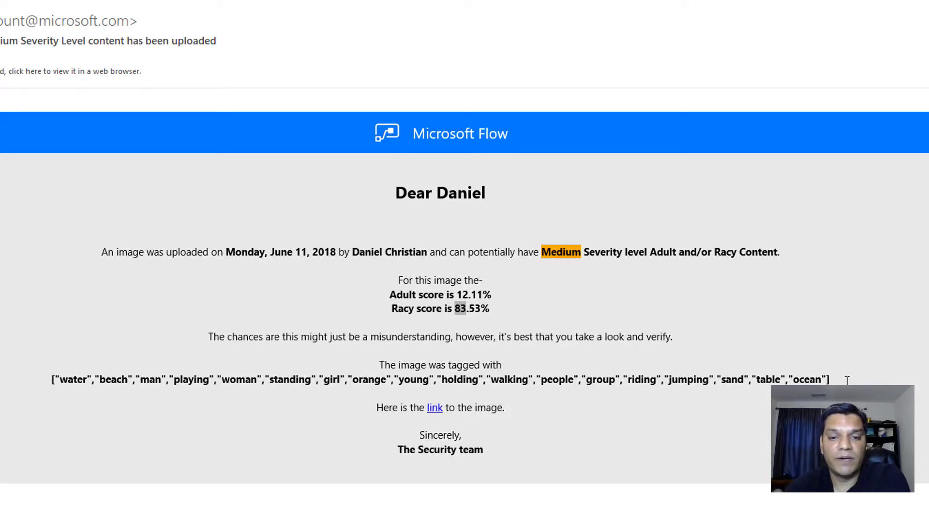
{"action": "left_click", "coordinate": [435, 410]}
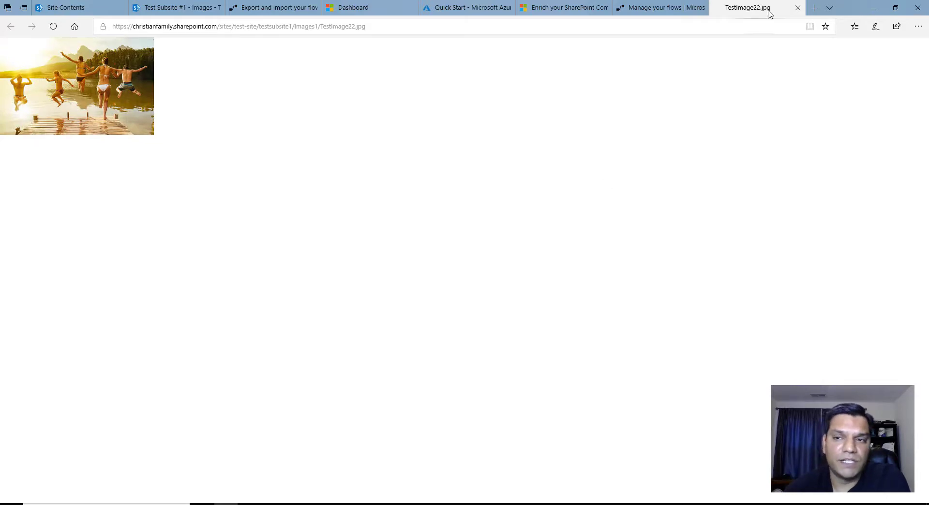
{"action": "left_click", "coordinate": [798, 8]}
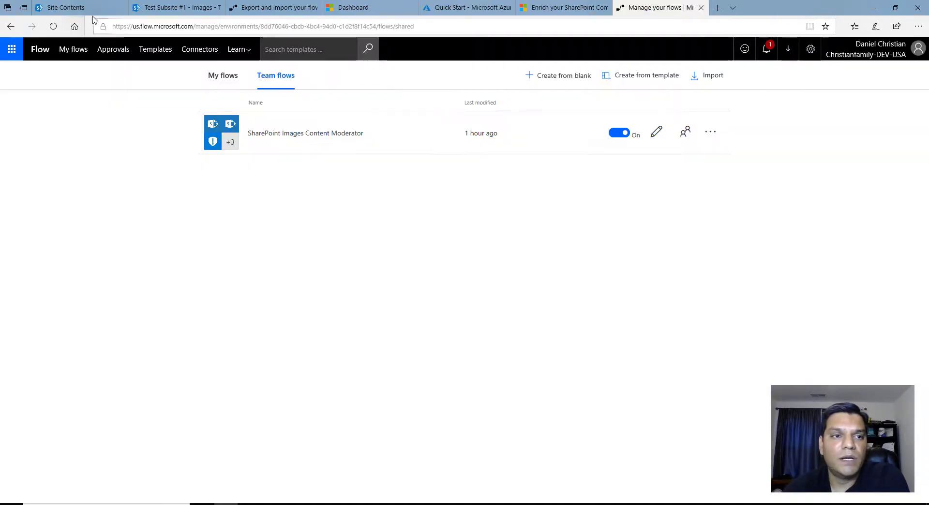
Step: Return to the Images library in SharePoint and upload TestImage16.jpeg from the ContentModerator folder
{"action": "left_click", "coordinate": [166, 6]}
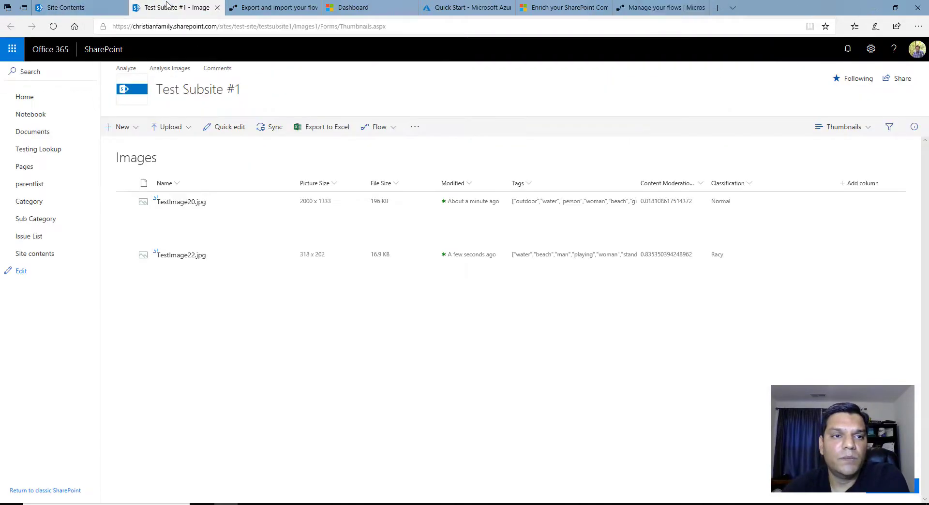
{"action": "left_click", "coordinate": [184, 133]}
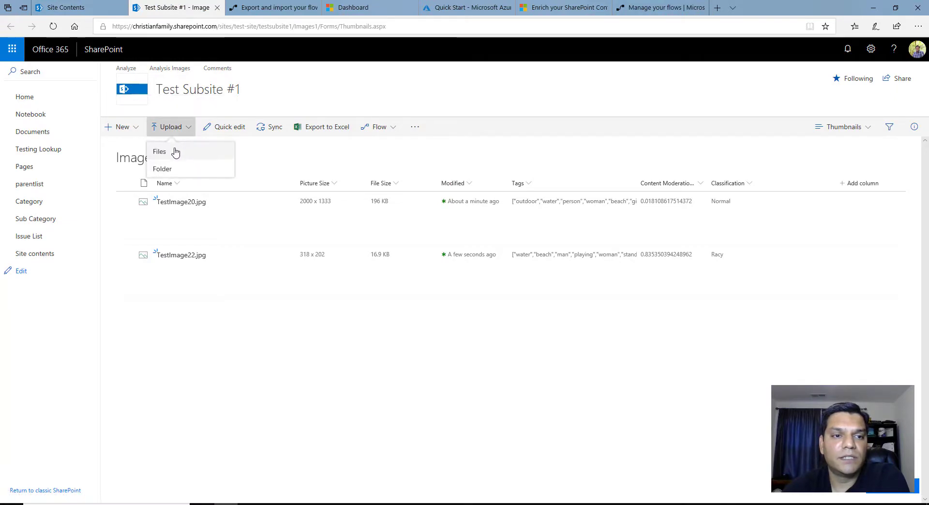
{"action": "left_click", "coordinate": [175, 152]}
{"action": "left_click", "coordinate": [635, 268]}
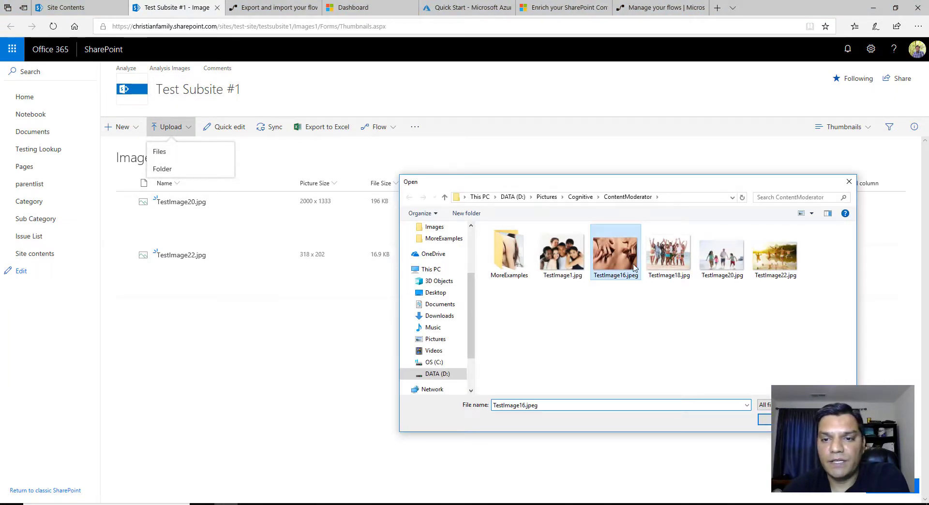
{"action": "left_click", "coordinate": [764, 419]}
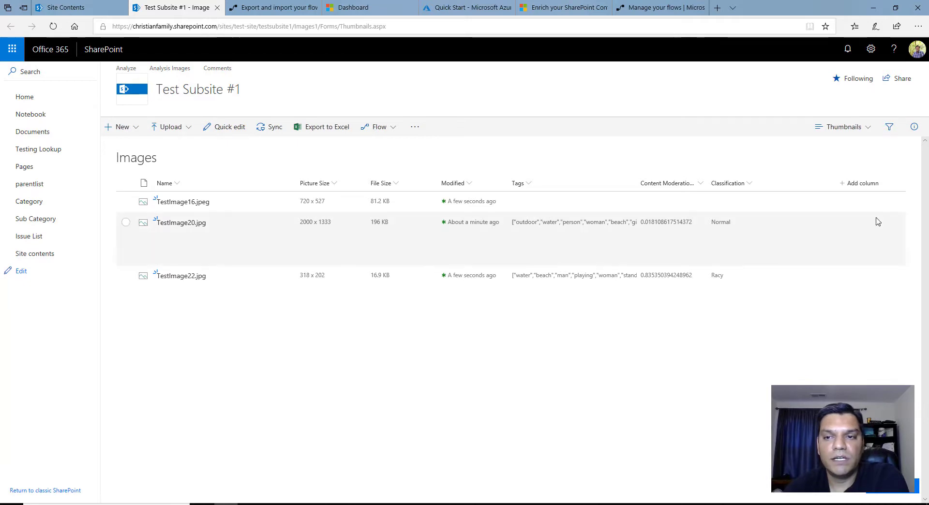
Step: Preview TestImage16.jpeg in the Tiles layout, then restore the List layout and reload the library page
{"action": "left_click", "coordinate": [839, 126]}
{"action": "left_click", "coordinate": [837, 176]}
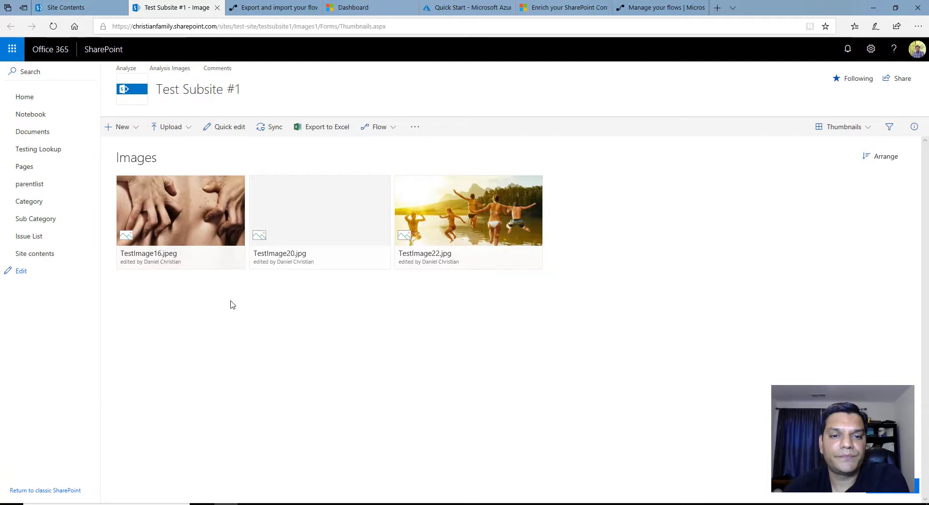
{"action": "mouse_move", "coordinate": [205, 219]}
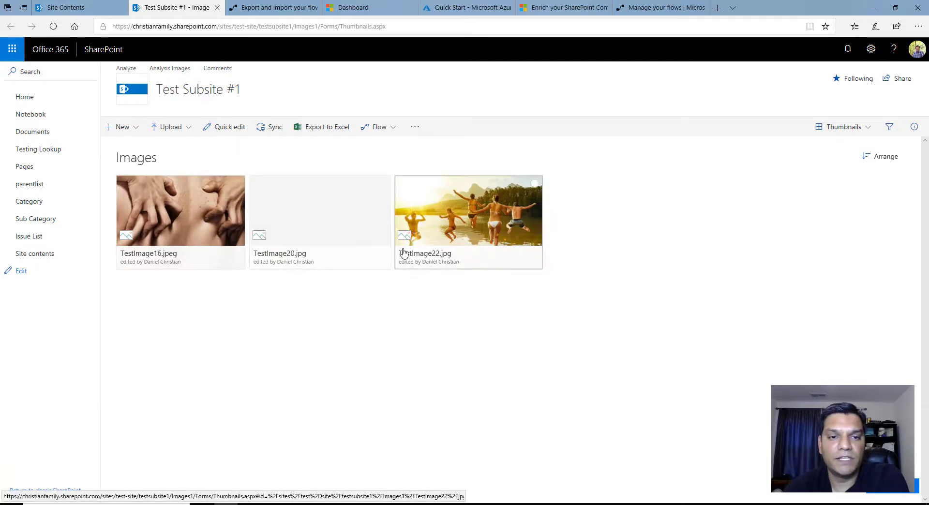
{"action": "left_click", "coordinate": [848, 128]}
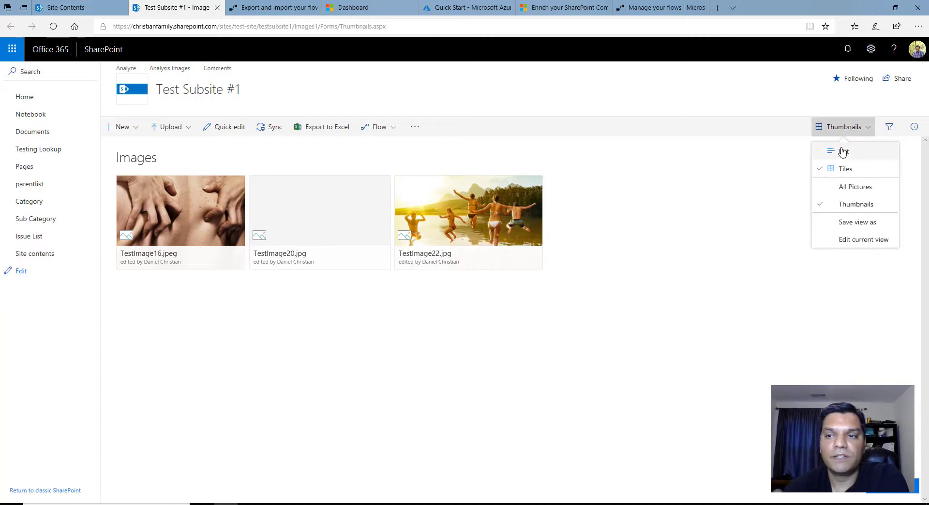
{"action": "left_click", "coordinate": [826, 250]}
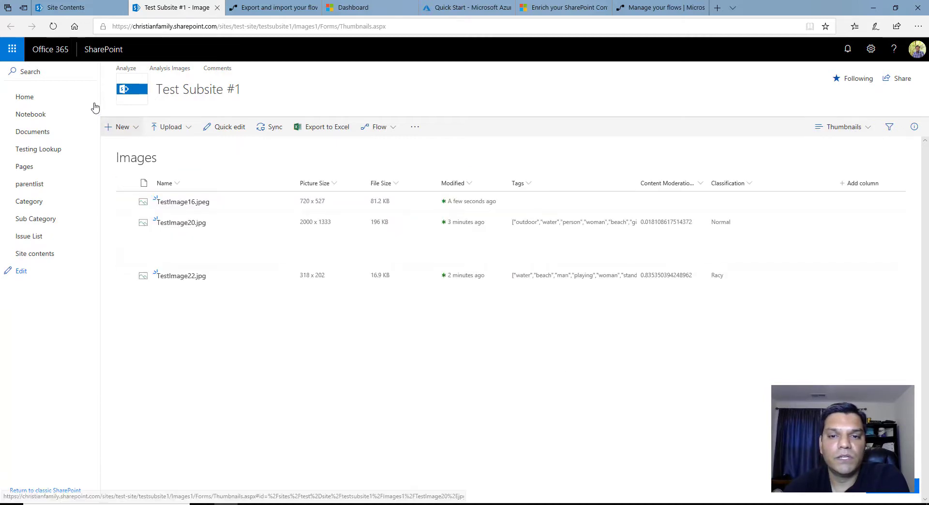
{"action": "left_click", "coordinate": [53, 27]}
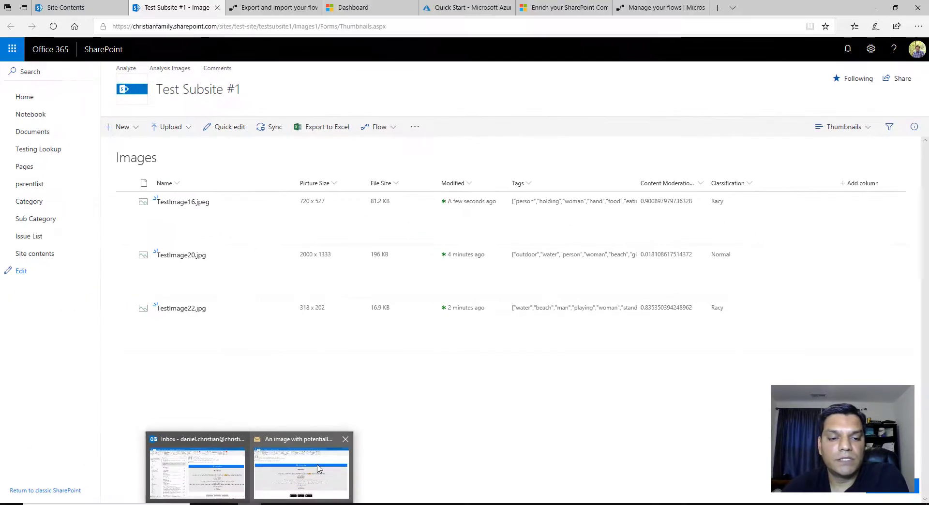
Step: In Outlook, close the Medium severity message, open the one about potentially High Severity Level content and download its pictures
{"action": "left_click", "coordinate": [343, 440]}
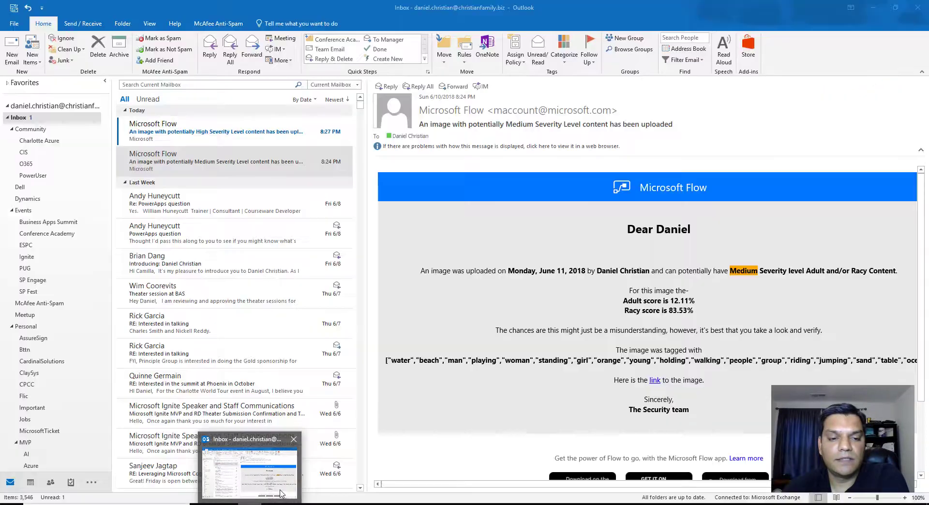
{"action": "left_click", "coordinate": [280, 493]}
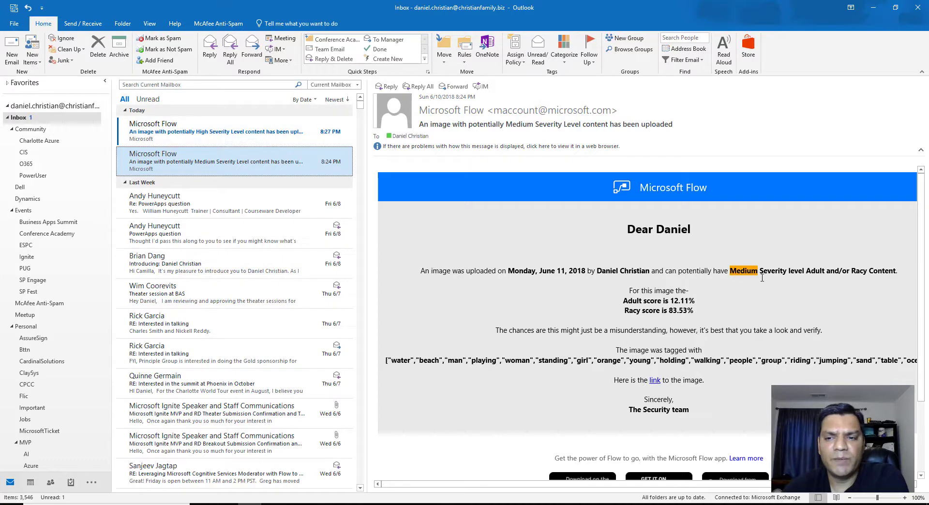
{"action": "left_click", "coordinate": [247, 139]}
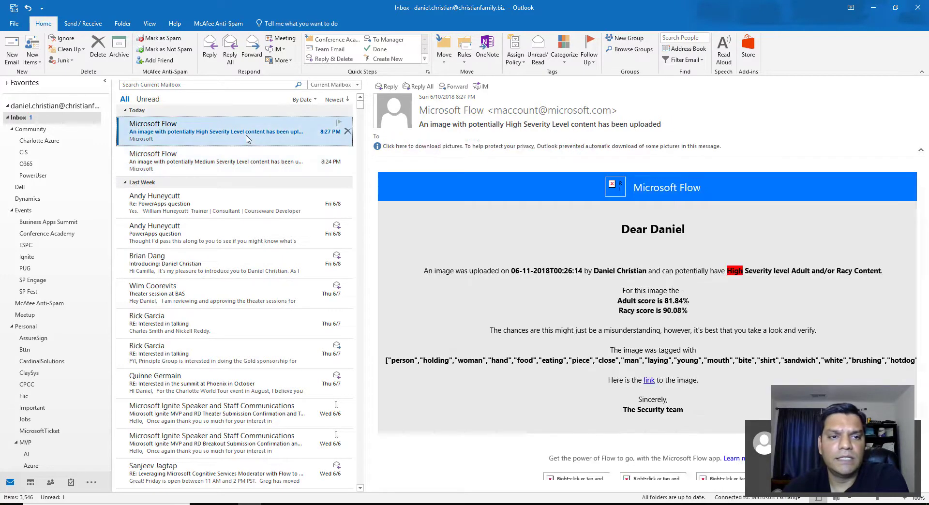
{"action": "double_click", "coordinate": [246, 138]}
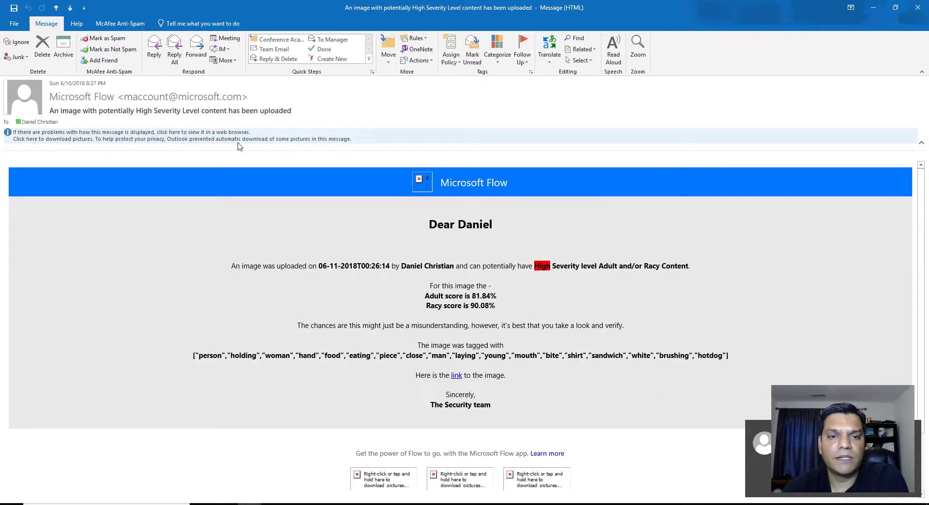
{"action": "left_click", "coordinate": [244, 142]}
{"action": "left_click", "coordinate": [271, 146]}
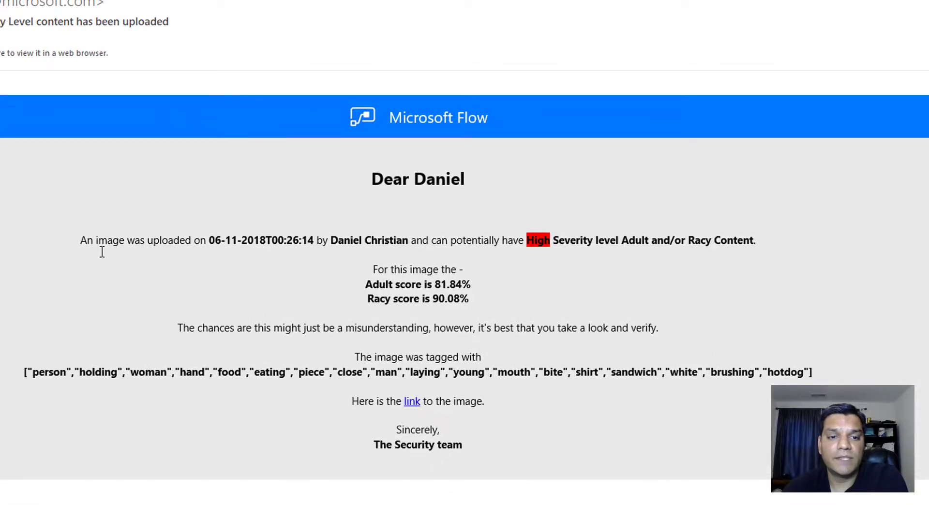
Step: Read the scores and tags in the High severity message, view the linked image in the browser and close it
{"action": "scroll", "coordinate": [265, 248], "scroll_direction": "down", "scroll_amount": 1}
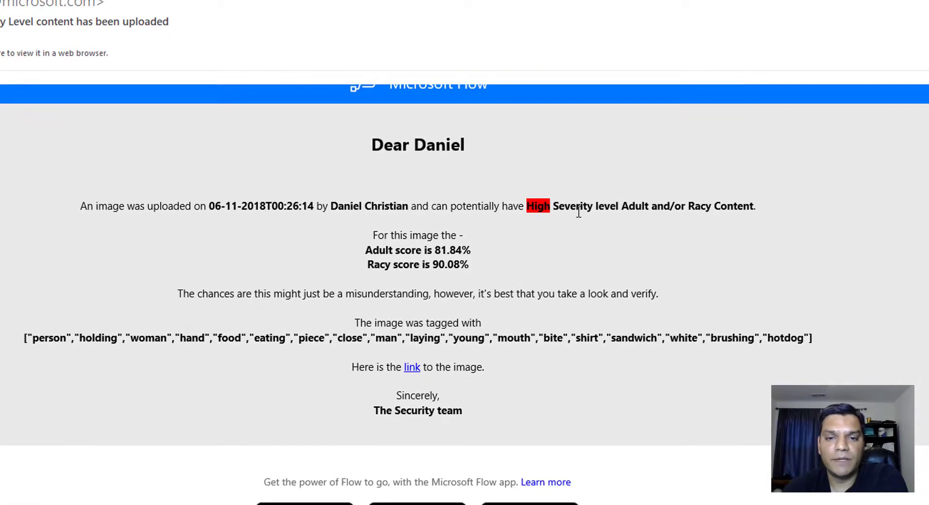
{"action": "scroll", "coordinate": [578, 211], "scroll_direction": "down", "scroll_amount": 2}
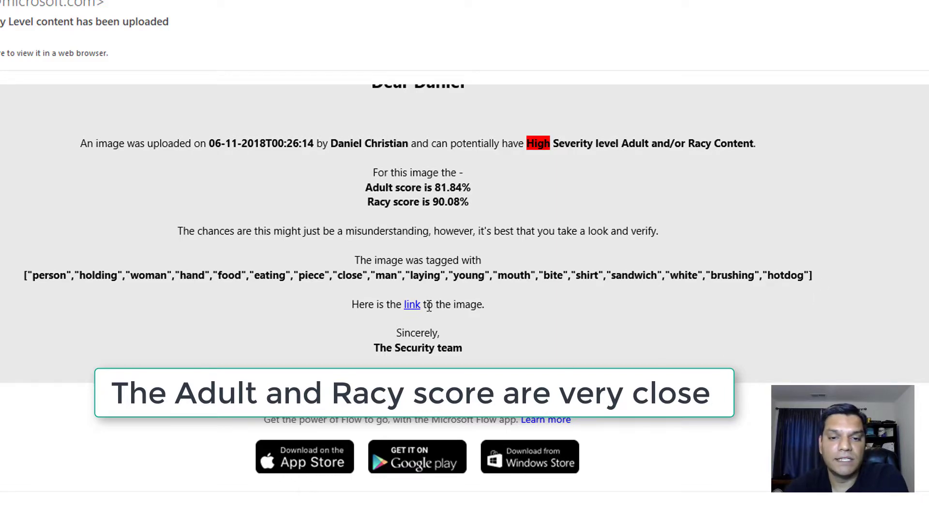
{"action": "left_click", "coordinate": [414, 307]}
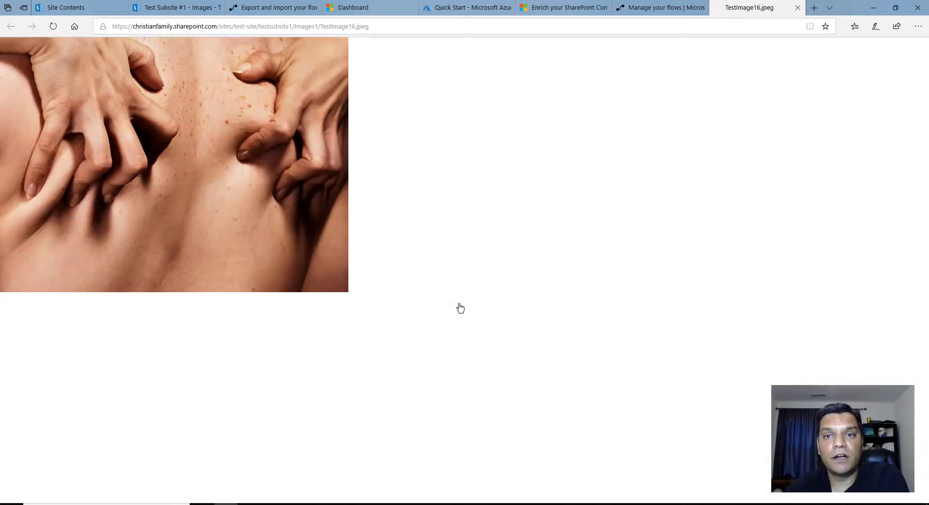
{"action": "left_click", "coordinate": [798, 9]}
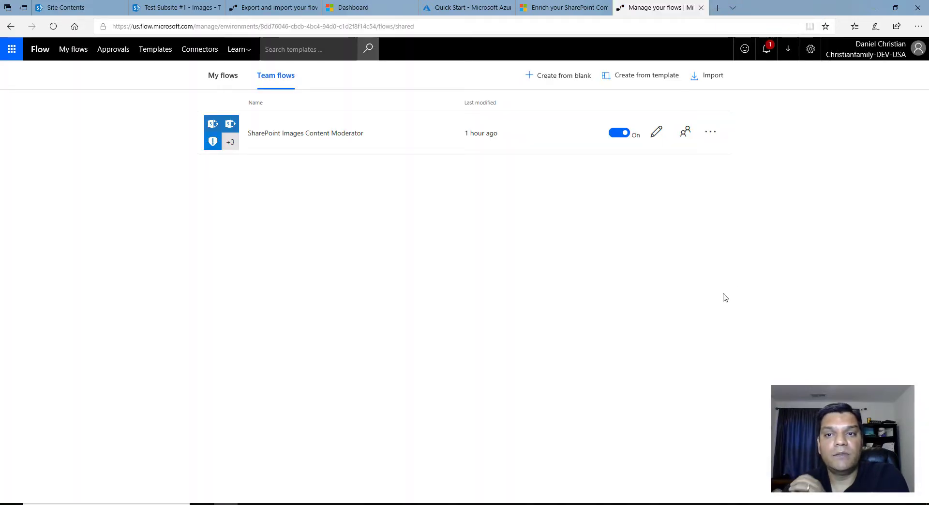